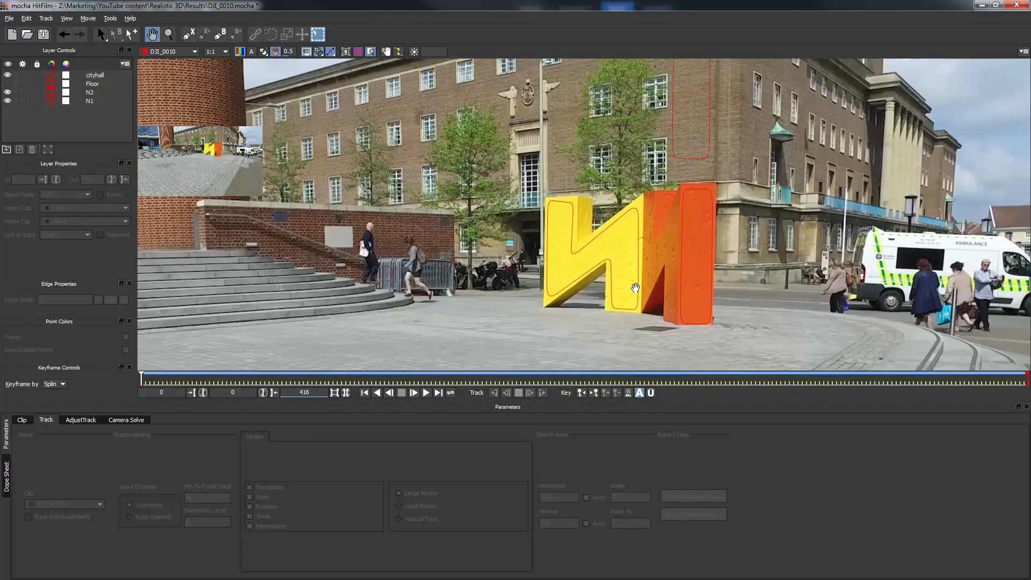
# Step: Inspect the tracked shapes of the N1, N2 and cityhall layers in mocha HitFilm
pyautogui.click(90, 102)
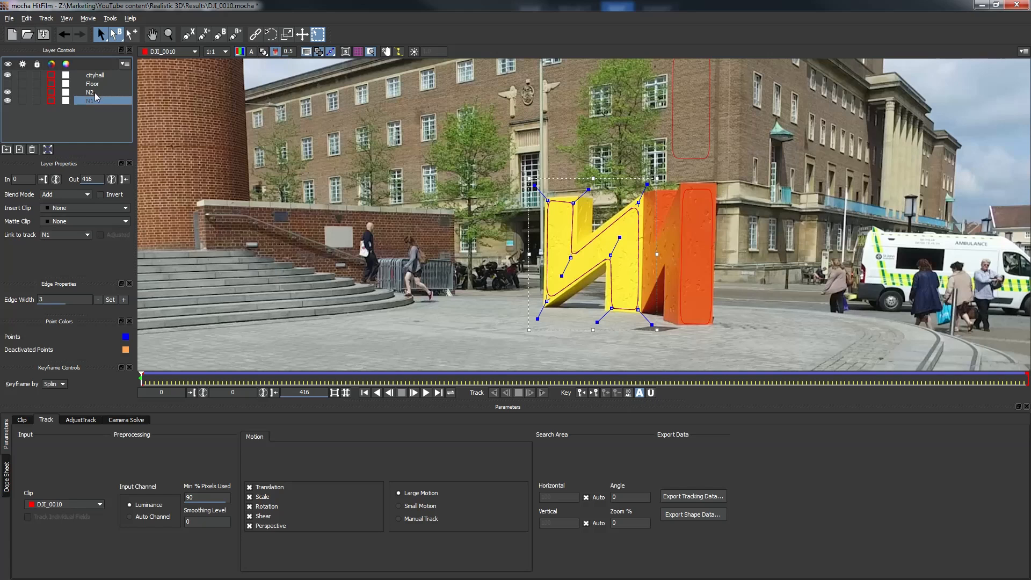
pyautogui.click(91, 92)
pyautogui.click(108, 74)
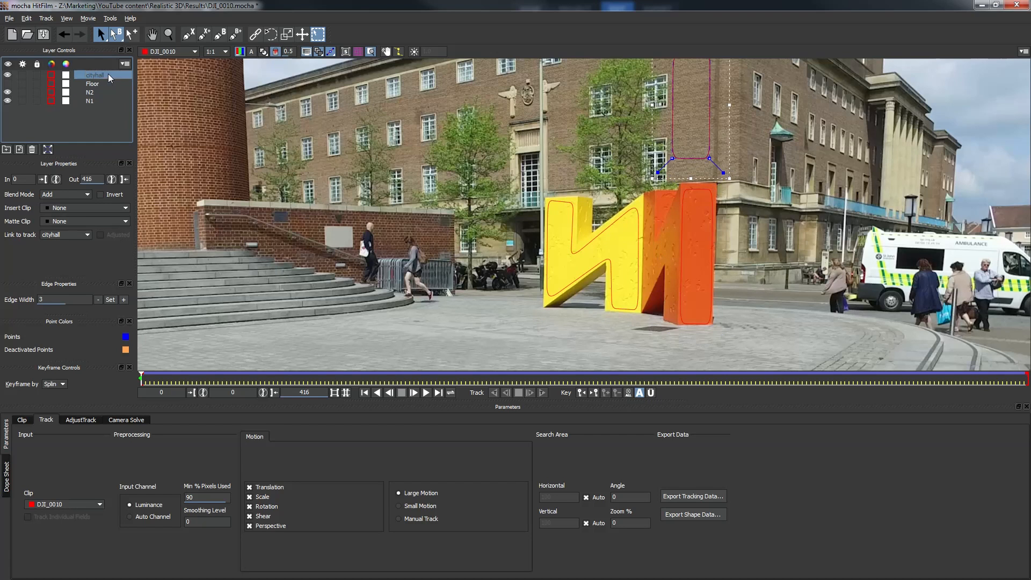
# Step: Draw an X-spline shape around the patch of paving in front of the steps and the N sculpture
pyautogui.press('x')
pyautogui.moveTo(564, 283); pyautogui.dragTo(640, 131)
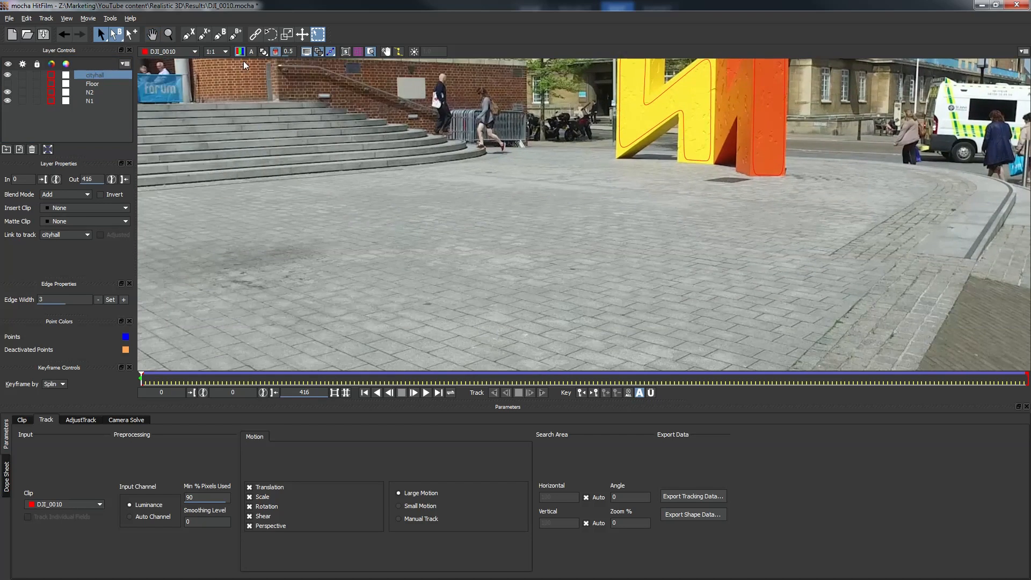
pyautogui.click(513, 173)
pyautogui.click(518, 184)
pyautogui.click(600, 193)
pyautogui.click(642, 211)
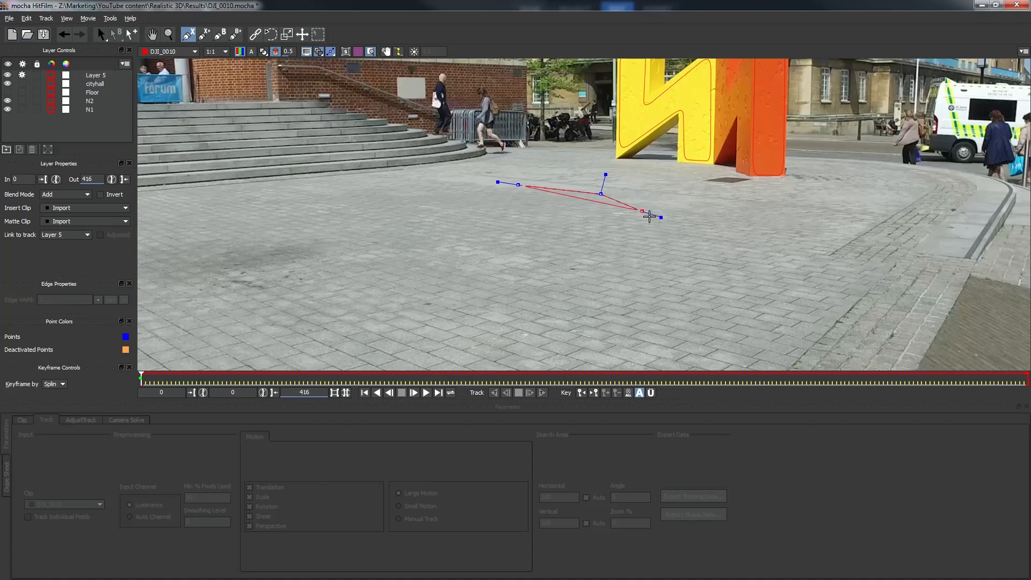
pyautogui.click(548, 305)
pyautogui.click(435, 269)
pyautogui.click(398, 249)
pyautogui.click(410, 201)
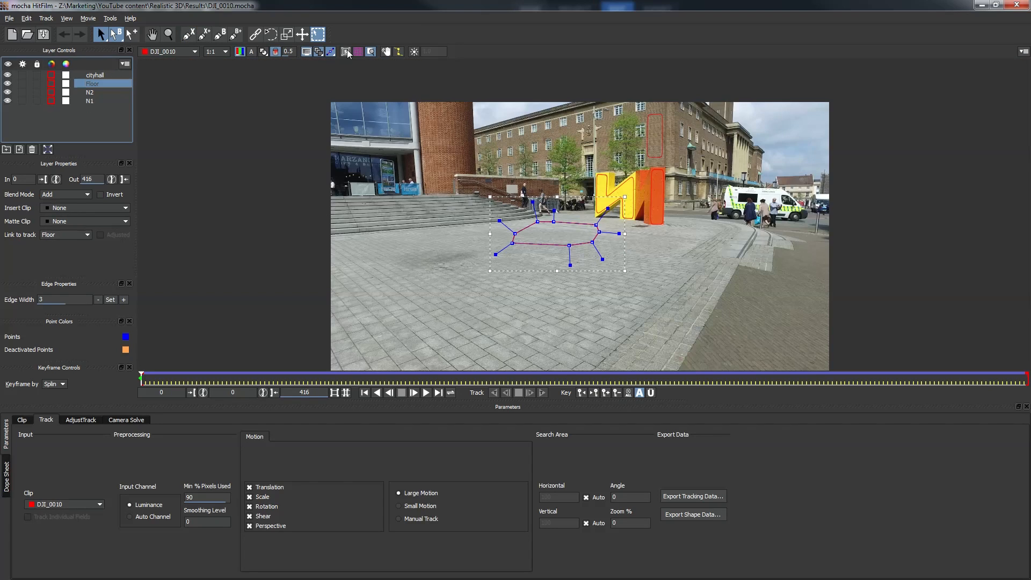
# Step: Show the planar grid for the Floor layer and play and scrub the clip to check how it follows the paving
pyautogui.click(347, 53)
pyautogui.press('z')
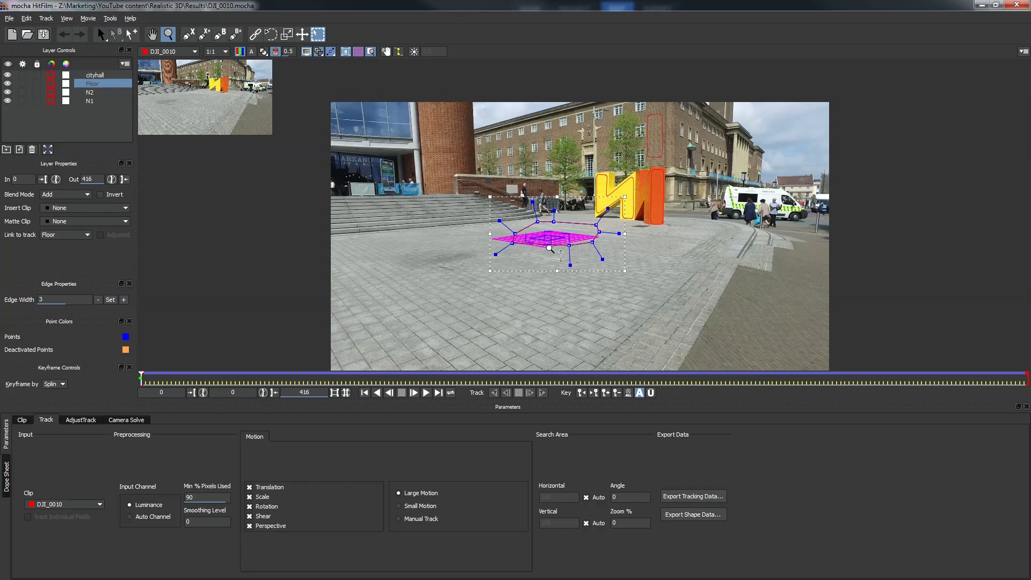
pyautogui.moveTo(552, 248); pyautogui.dragTo(567, 3)
pyautogui.moveTo(558, 266); pyautogui.dragTo(529, 171)
pyautogui.press('space')
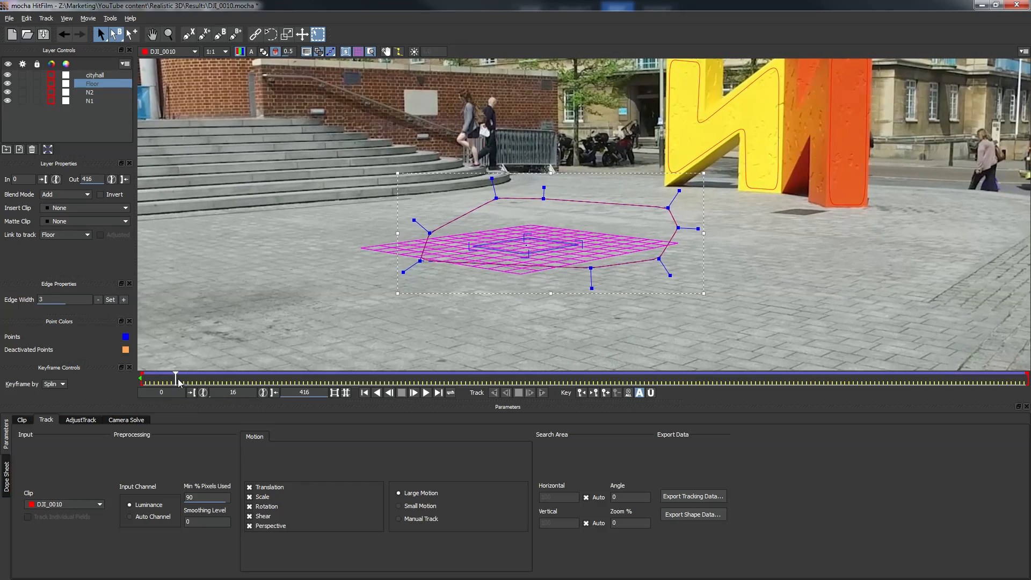
pyautogui.press('space')
pyautogui.moveTo(302, 381); pyautogui.dragTo(482, 382)
pyautogui.press('z')
pyautogui.moveTo(525, 295); pyautogui.dragTo(533, 451)
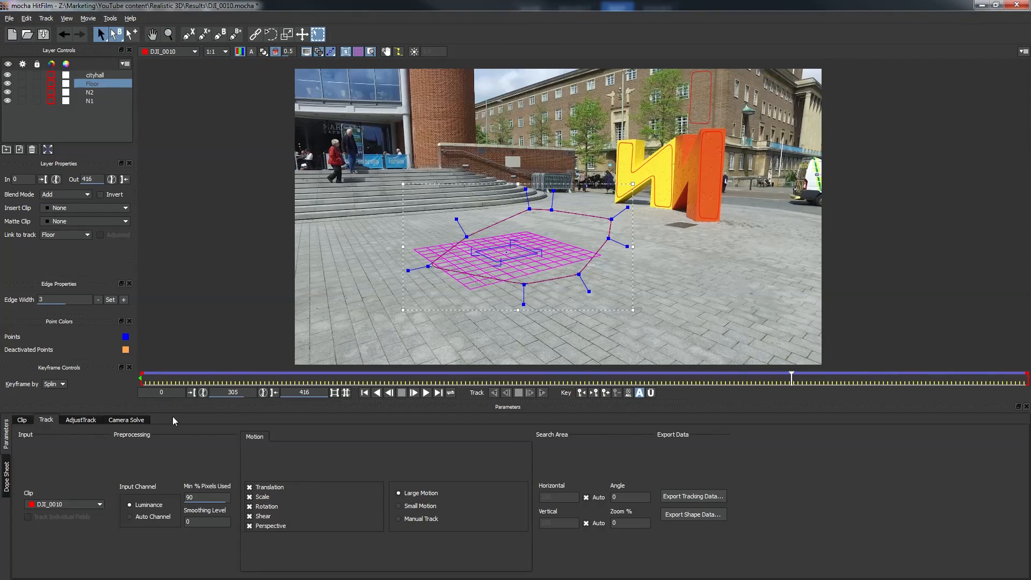
# Step: Solve the camera from the cityhall, Floor, N2 and N1 layers and export the camera data
pyautogui.click(127, 420)
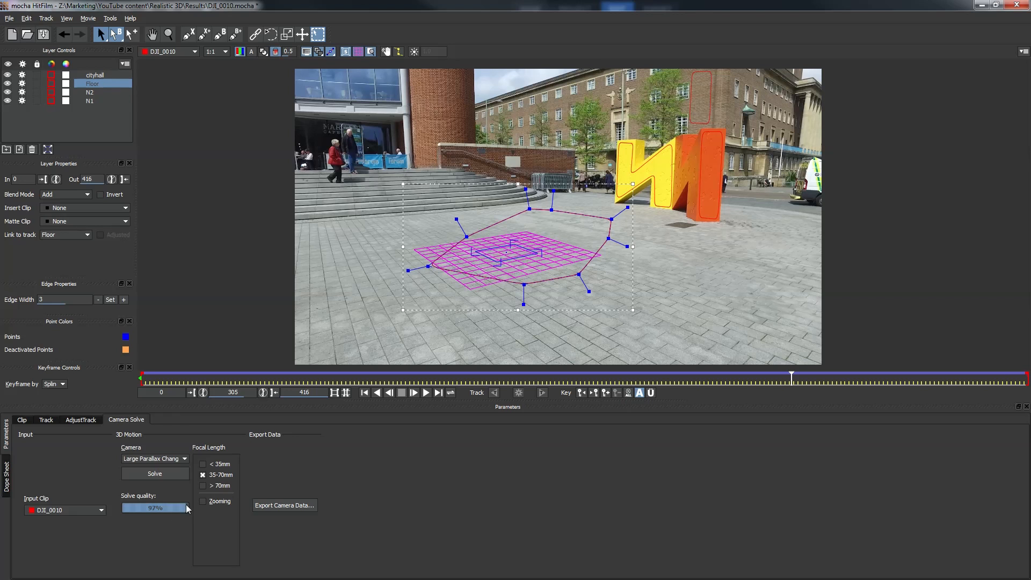
pyautogui.click(275, 506)
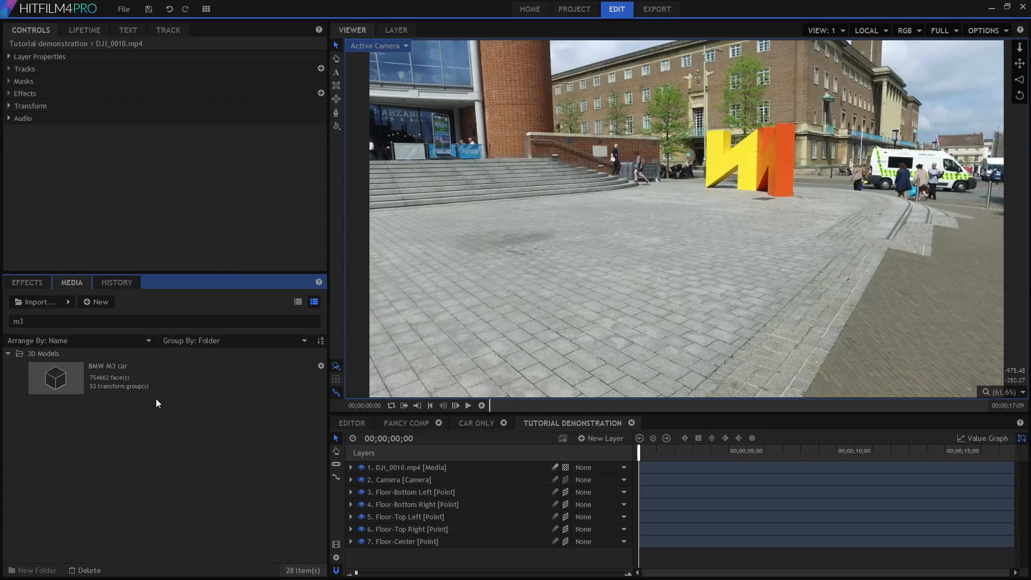
# Step: Switch to HitFilm 4 Pro, open the BMW M3 car's model properties and examine the JoinedMaterial_#15 Fresnel and roughness settings
pyautogui.rightClick(162, 391)
pyautogui.click(213, 565)
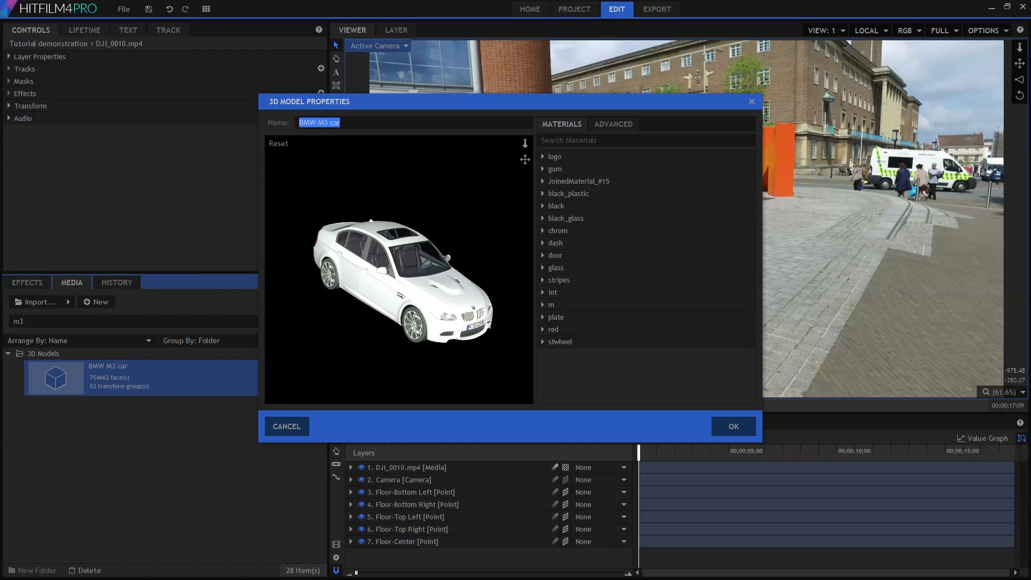
pyautogui.moveTo(409, 295); pyautogui.dragTo(376, 290)
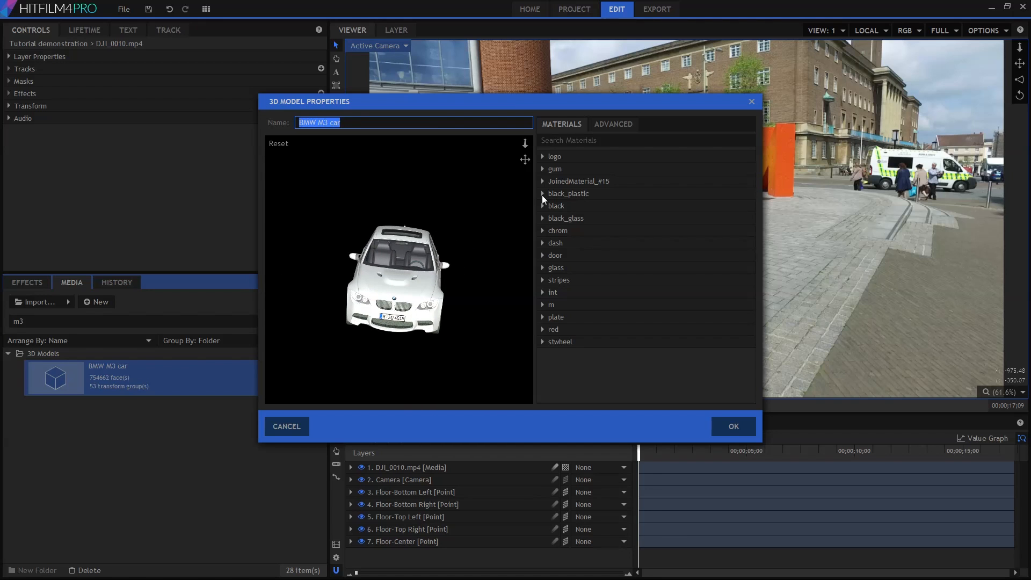
pyautogui.click(542, 182)
pyautogui.click(719, 317)
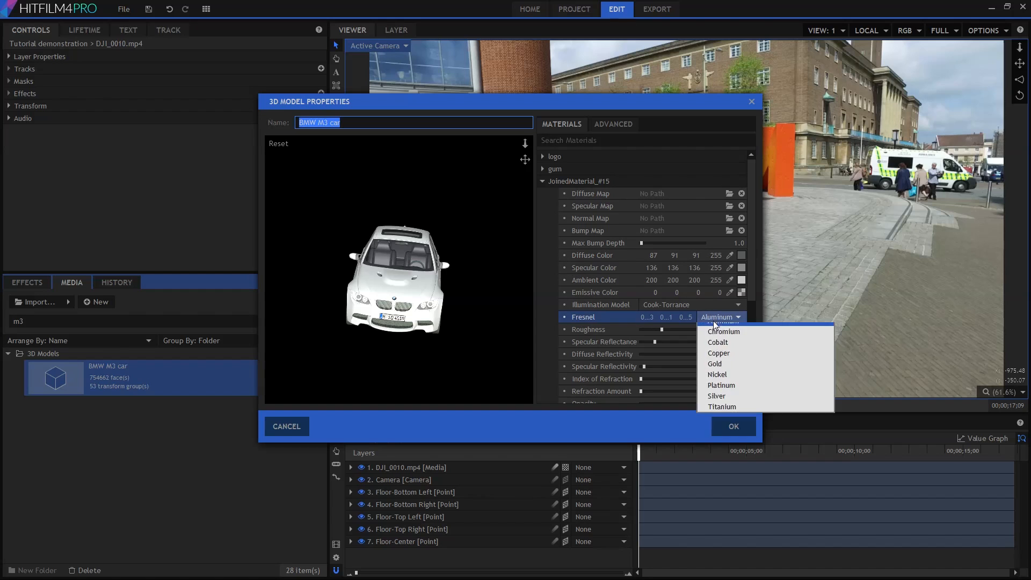
pyautogui.click(644, 331)
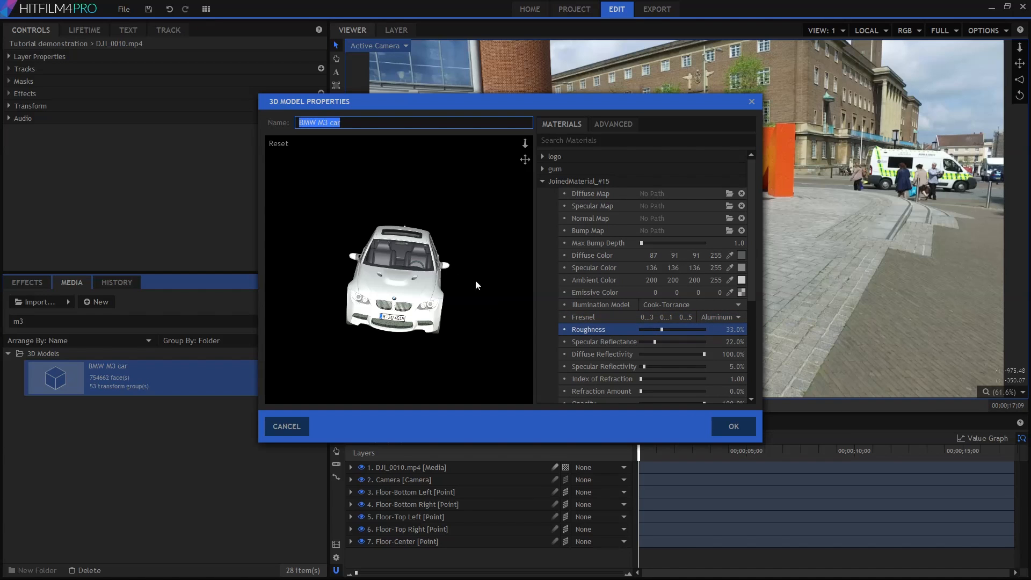
pyautogui.moveTo(444, 273); pyautogui.dragTo(532, 351)
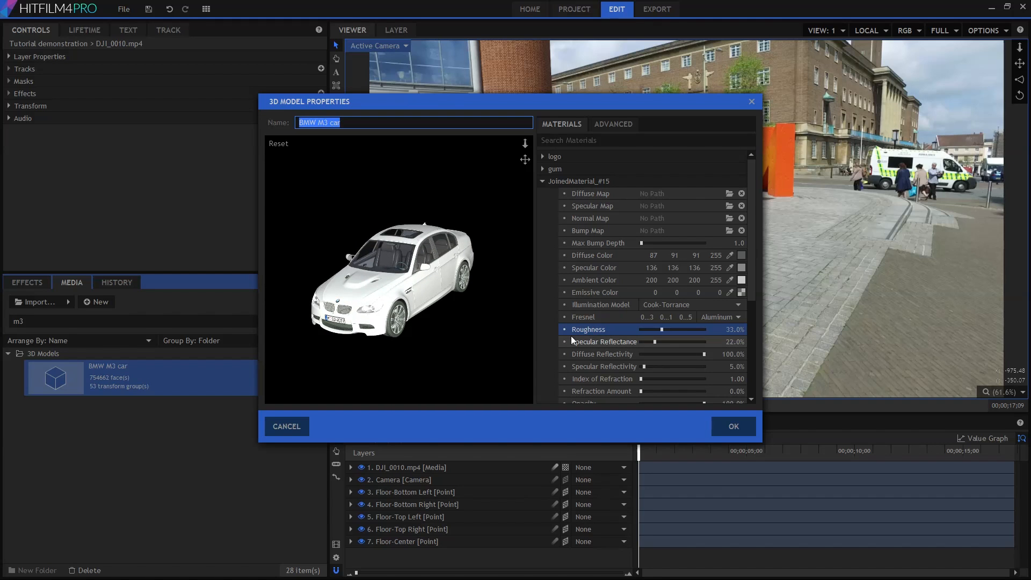
# Step: Test JoinedMaterial_#15's Diffuse Reflectivity at 0% and back at 100%, and look at its Diffuse Color choices without changing the color
pyautogui.scroll(-1, 581, 321)
pyautogui.click(593, 320)
pyautogui.moveTo(705, 321); pyautogui.dragTo(789, 325)
pyautogui.moveTo(626, 320); pyautogui.dragTo(583, 320)
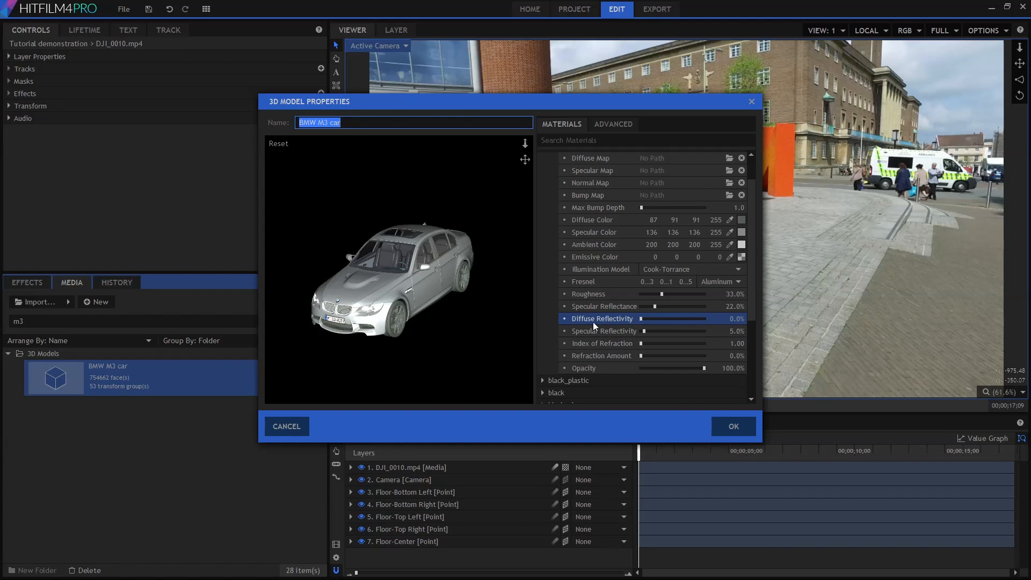
pyautogui.moveTo(664, 323); pyautogui.dragTo(758, 320)
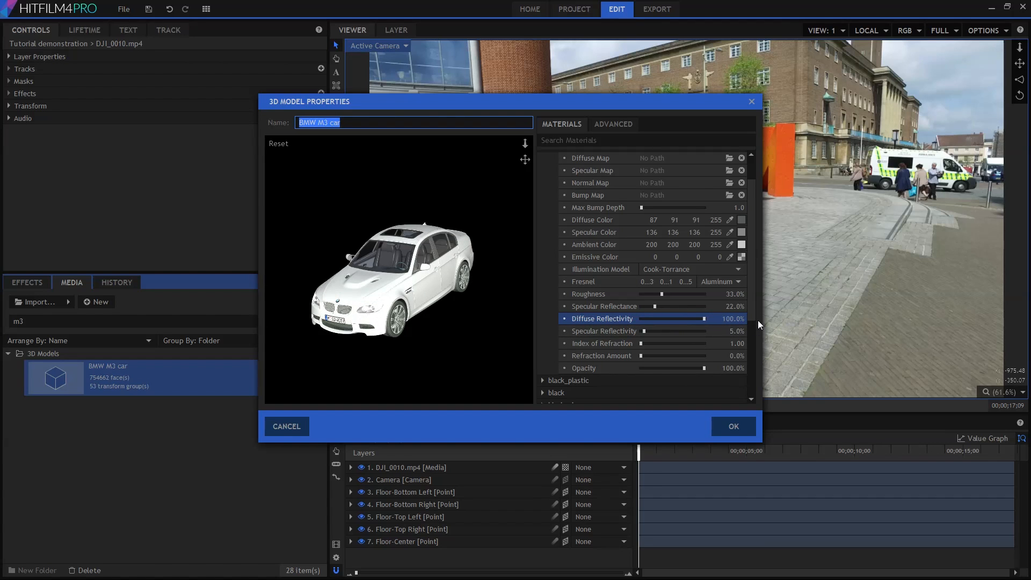
pyautogui.click(741, 220)
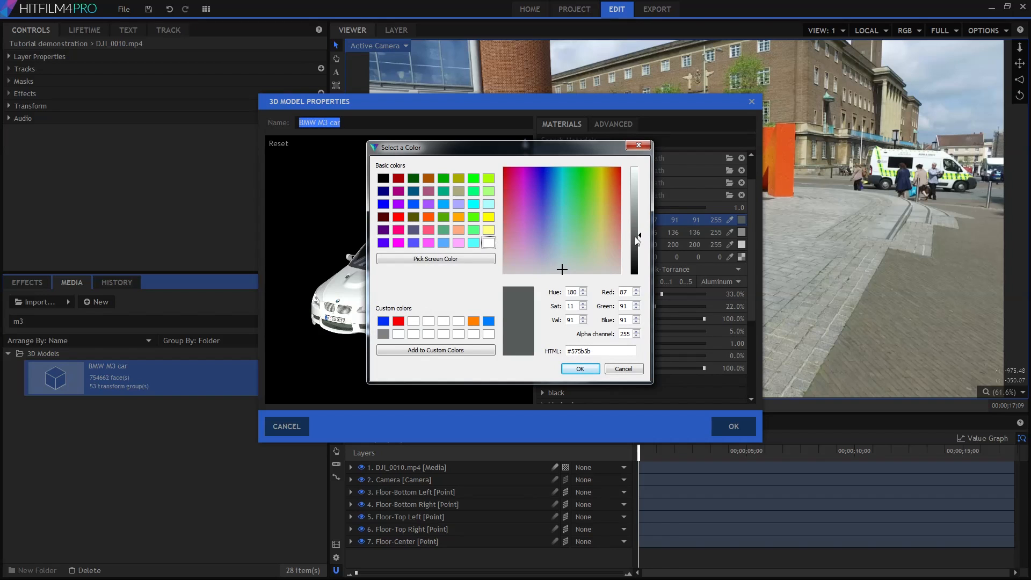
pyautogui.click(623, 370)
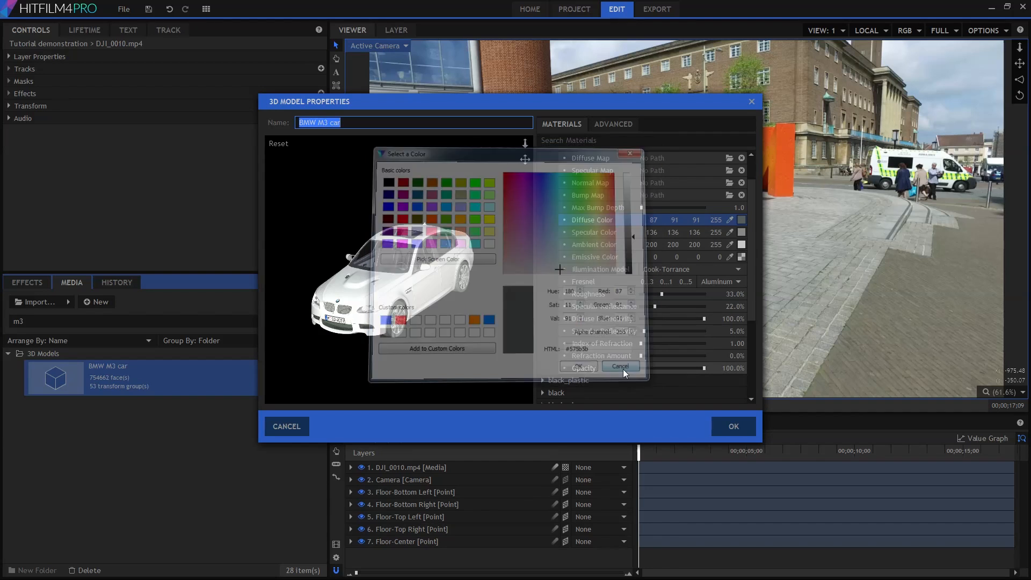
# Step: Try a different Specular Reflectivity on JoinedMaterial_#15, orbit the car to judge it, and undo the change
pyautogui.click(645, 332)
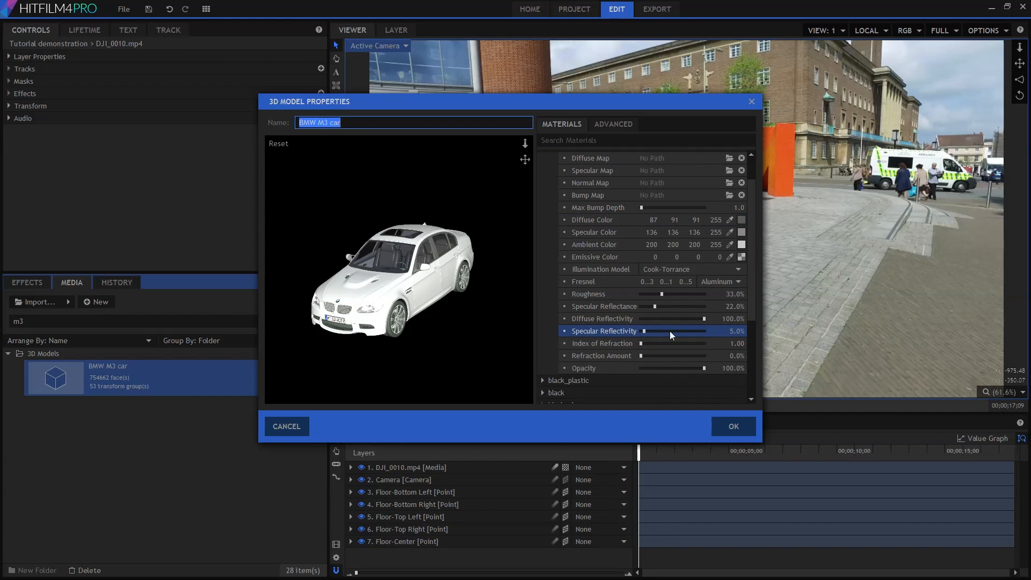
pyautogui.moveTo(646, 330); pyautogui.dragTo(614, 319)
pyautogui.moveTo(427, 288); pyautogui.dragTo(482, 275)
pyautogui.hotkey('ctrl', 'z')
pyautogui.hotkey('ctrl', 'z')
pyautogui.scroll(2, 562, 173)
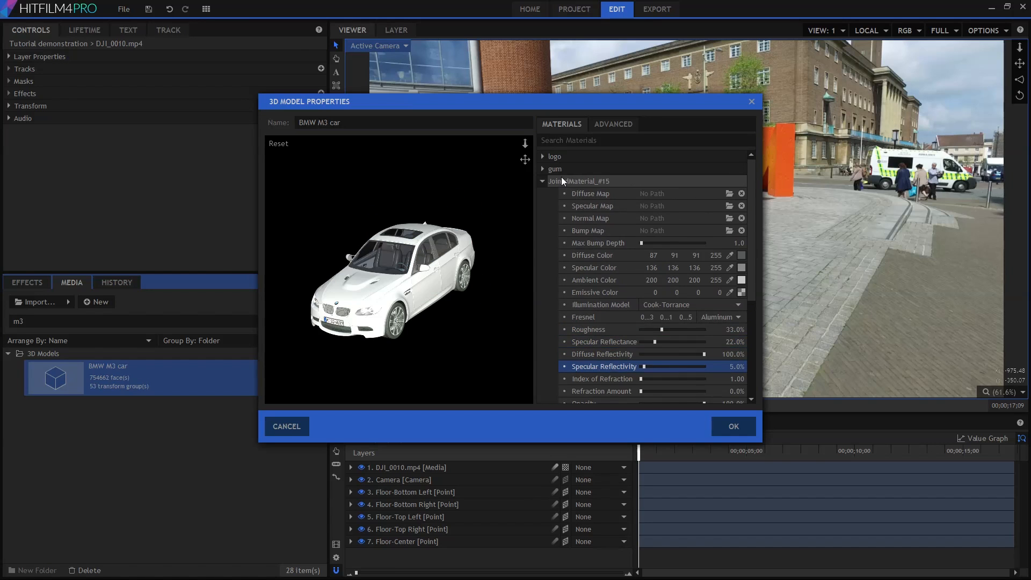
# Step: Examine which car parts use the gum material and the black_glass settings, and close the model properties without saving
pyautogui.click(543, 180)
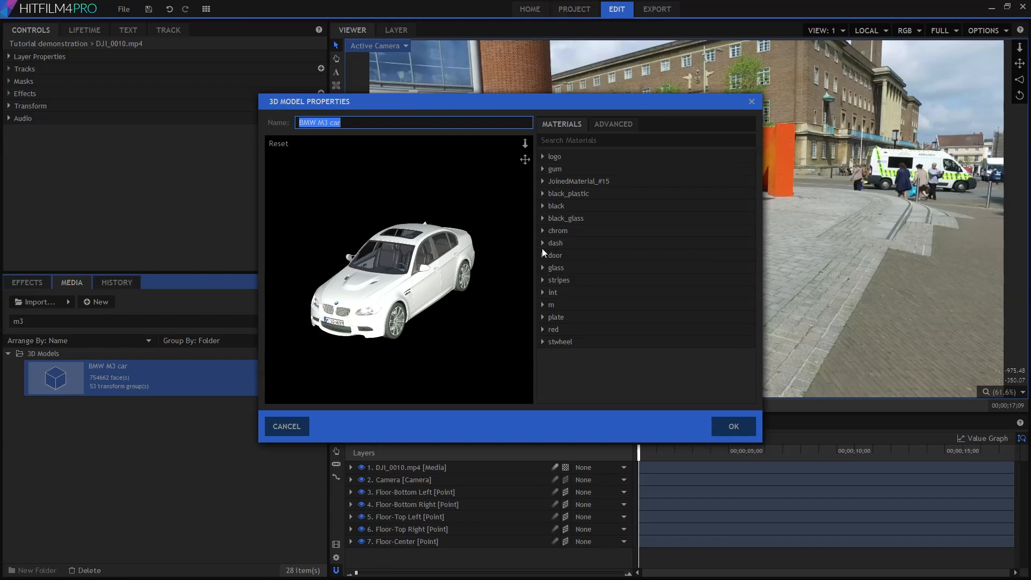
pyautogui.click(548, 168)
pyautogui.click(543, 168)
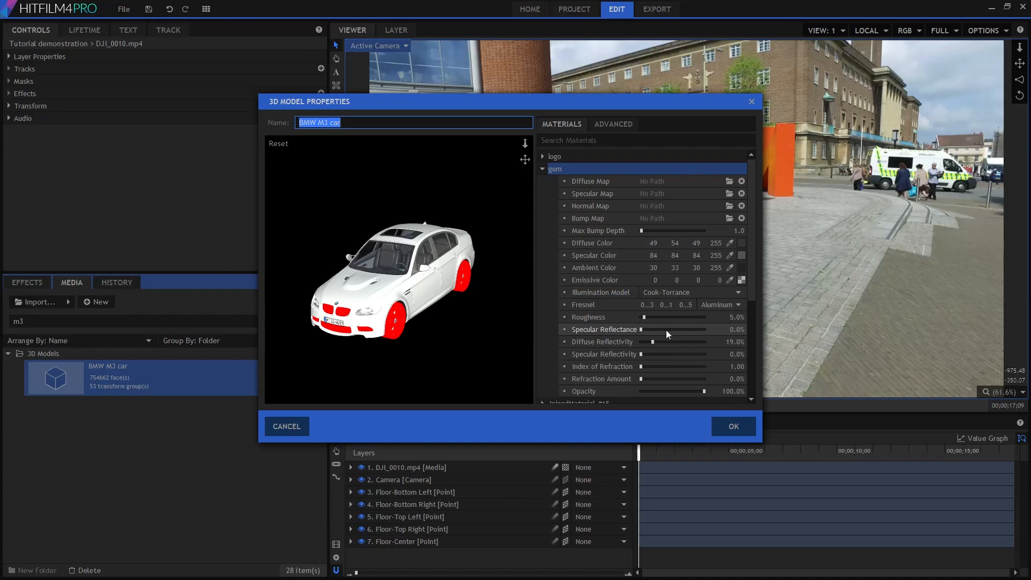
pyautogui.scroll(3, 391, 304)
pyautogui.moveTo(403, 305); pyautogui.dragTo(540, 178)
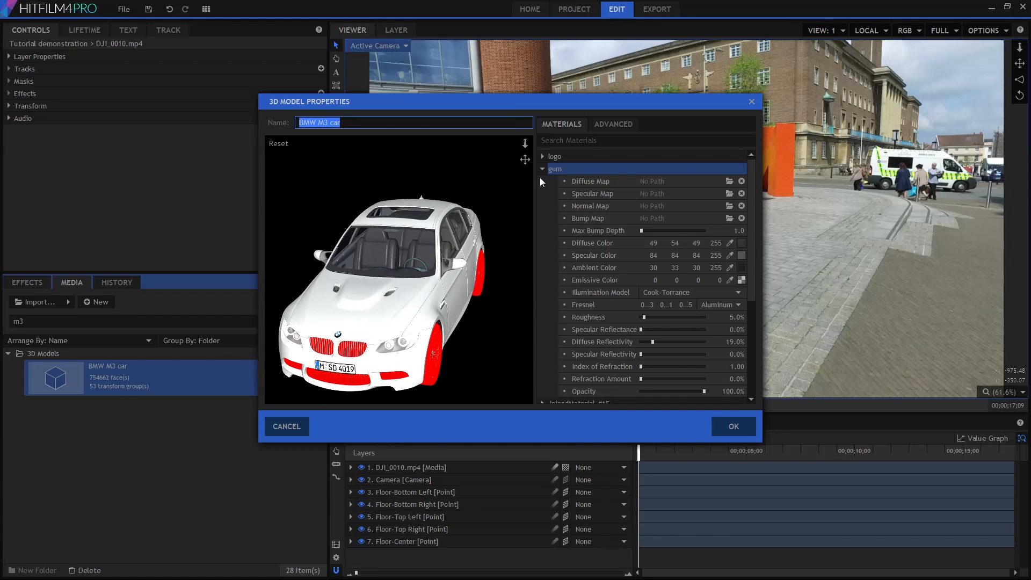
pyautogui.click(542, 170)
pyautogui.click(541, 218)
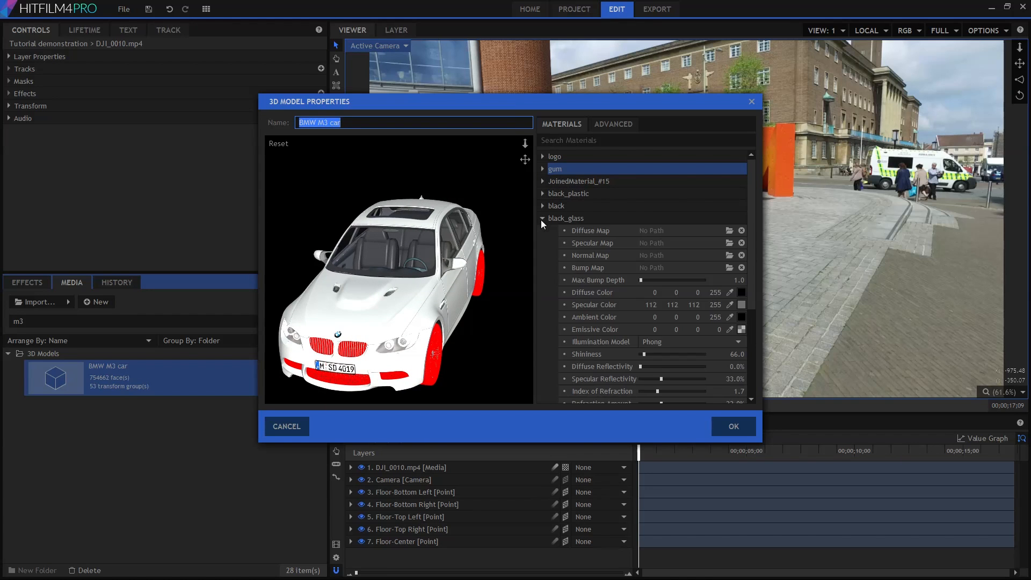
pyautogui.click(287, 427)
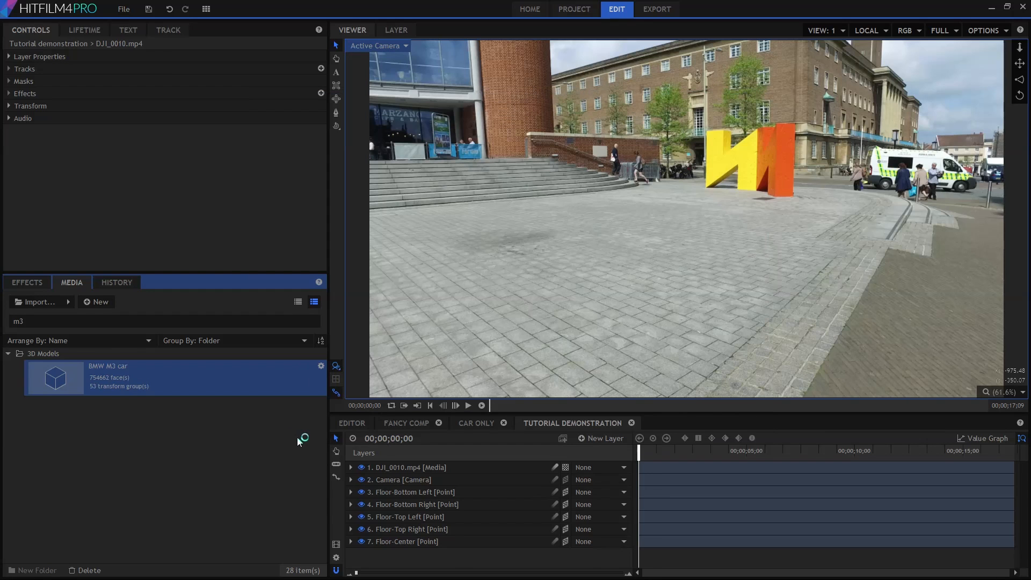
# Step: Check the five Floor points against the footage, and add the BMW M3 car model to the composite as the topmost layer
pyautogui.moveTo(453, 562); pyautogui.dragTo(411, 494)
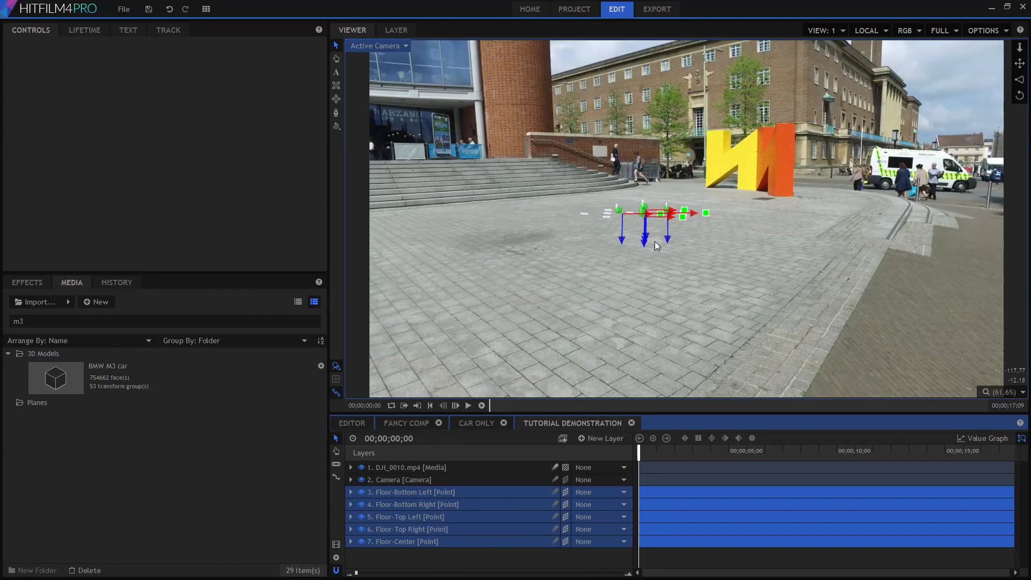
pyautogui.moveTo(650, 454); pyautogui.dragTo(913, 462)
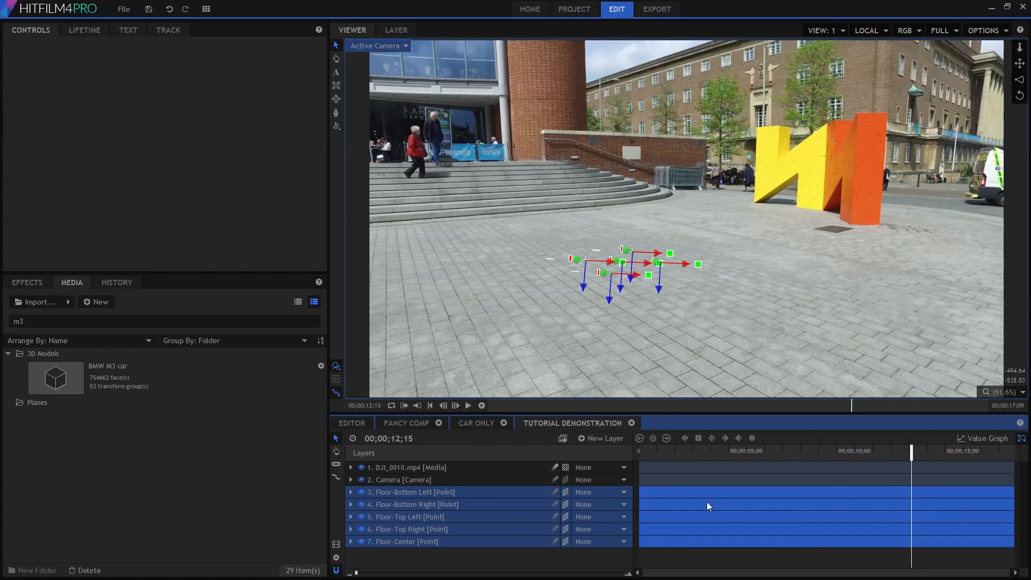
pyautogui.moveTo(89, 379); pyautogui.dragTo(446, 463)
pyautogui.moveTo(675, 454)
pyautogui.mouseDown()
pyautogui.moveTo(825, 458)
pyautogui.moveTo(655, 461)
pyautogui.moveTo(650, 451)
pyautogui.moveTo(685, 453)
pyautogui.mouseUp()
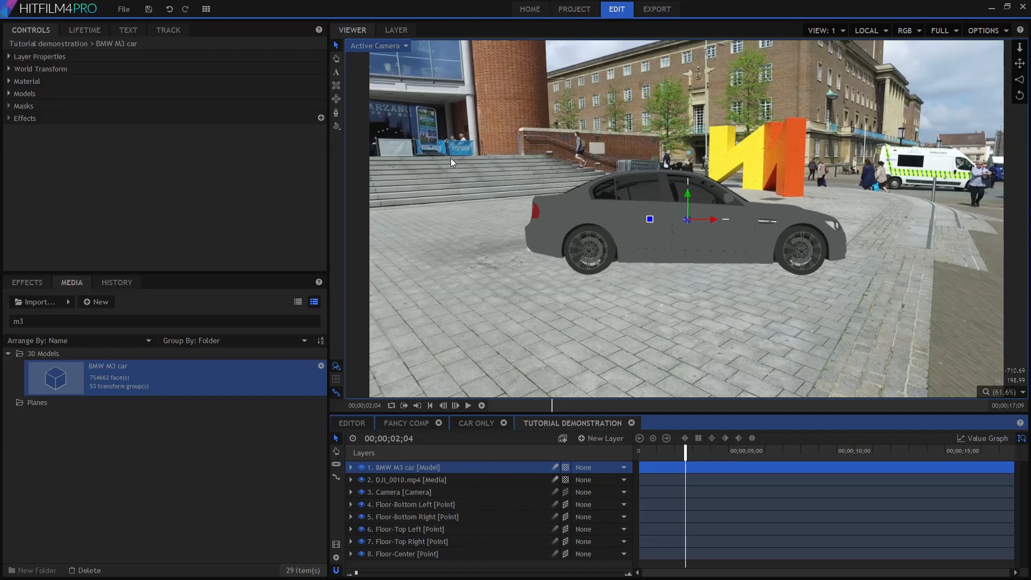
# Step: Try scaling the car layer, undo it, and set its anchor point to 0, -137, 0 in the Front view
pyautogui.click(37, 69)
pyautogui.moveTo(254, 118); pyautogui.dragTo(306, 118)
pyautogui.hotkey('ctrl', 'z')
pyautogui.click(404, 46)
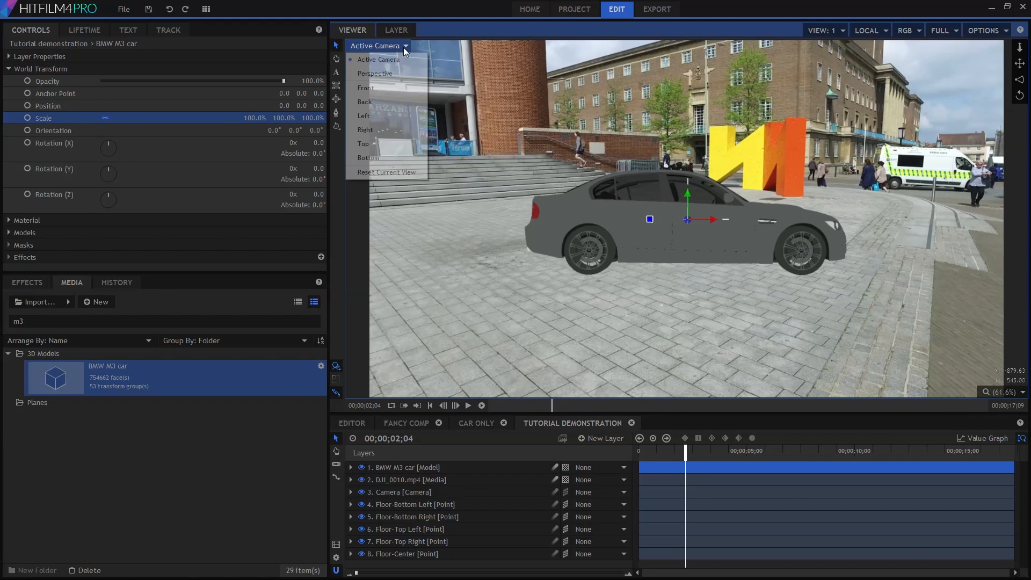
pyautogui.click(415, 108)
pyautogui.moveTo(302, 94); pyautogui.dragTo(228, 93)
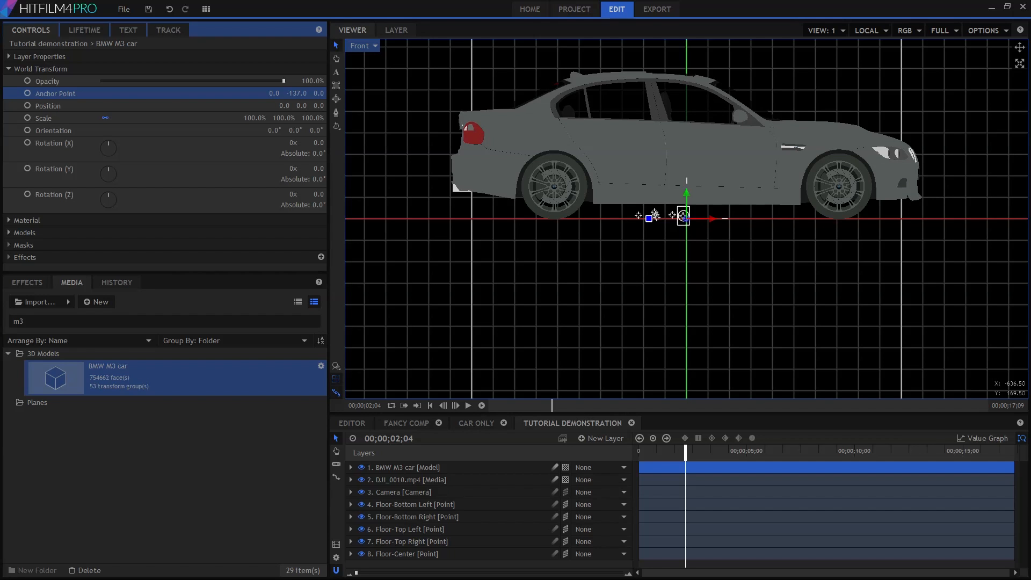
# Step: Scale the car uniformly to 76% about its new anchor point and return to the Active Camera view
pyautogui.moveTo(300, 119); pyautogui.dragTo(333, 118)
pyautogui.hotkey('ctrl', 'z')
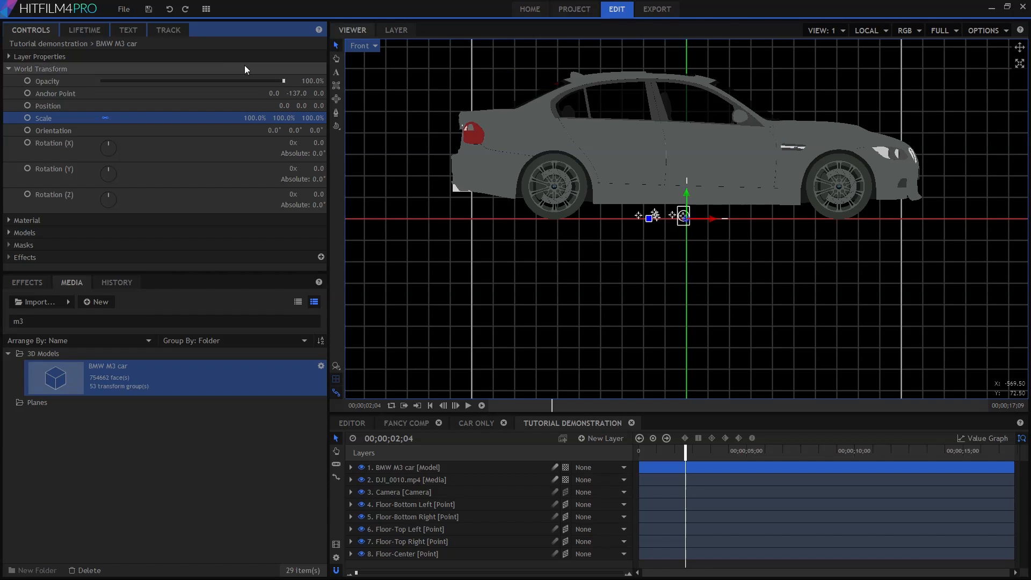
pyautogui.moveTo(251, 118); pyautogui.dragTo(239, 118)
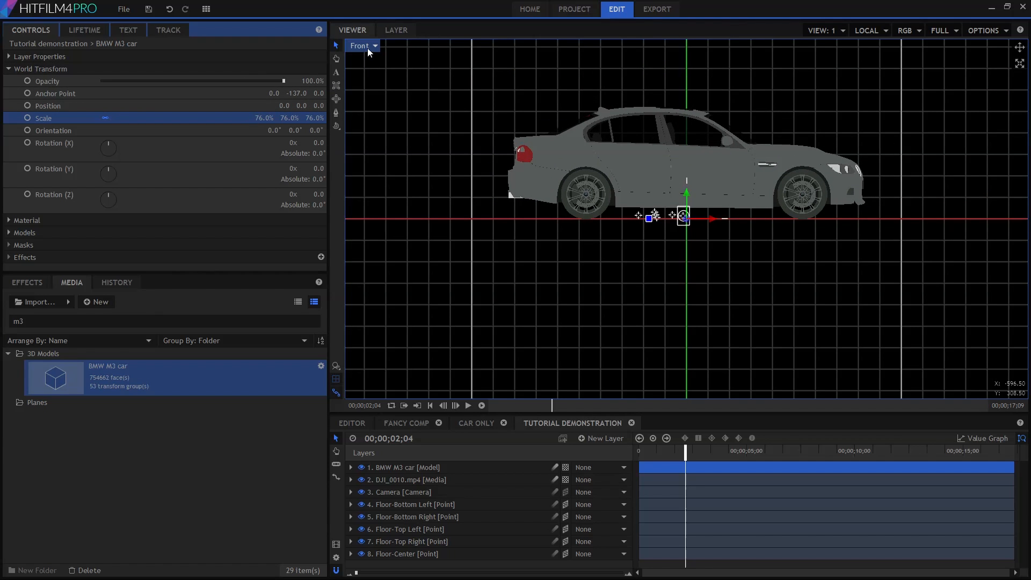
pyautogui.click(369, 51)
pyautogui.click(370, 62)
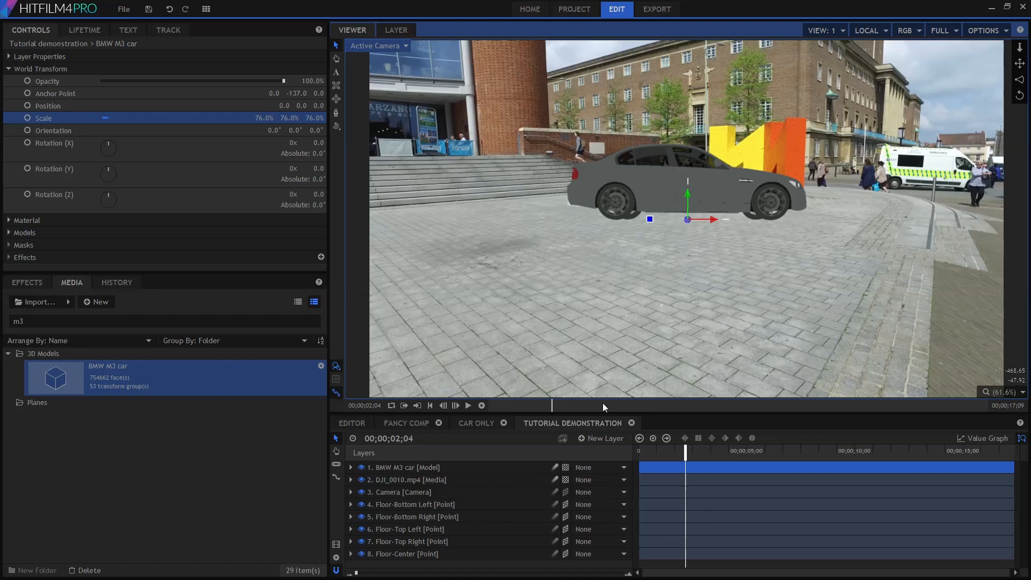
# Step: Parent the BMW M3 car layer to the Floor-Center point and set its position to 0, 0, 0
pyautogui.click(593, 468)
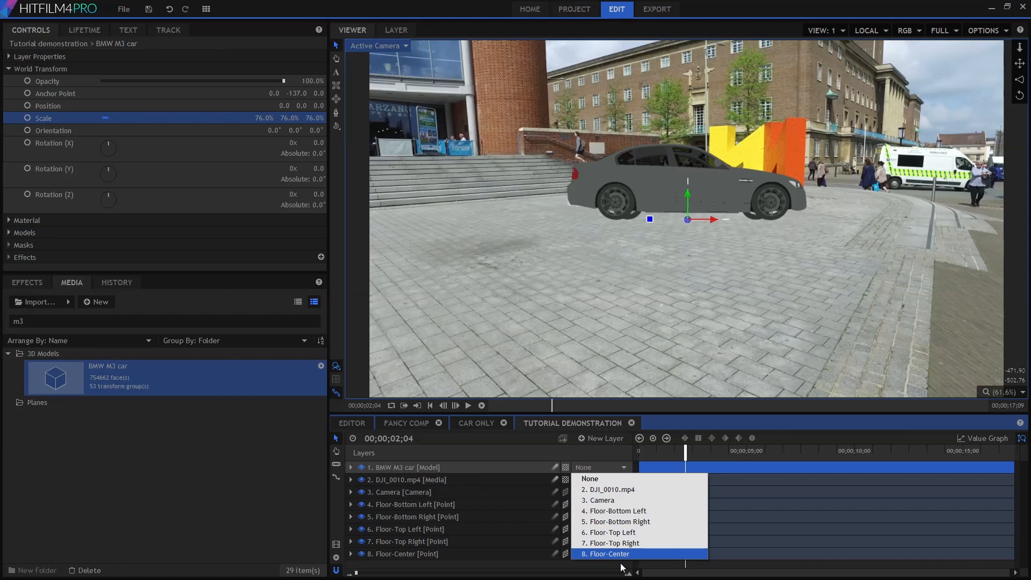
pyautogui.click(646, 555)
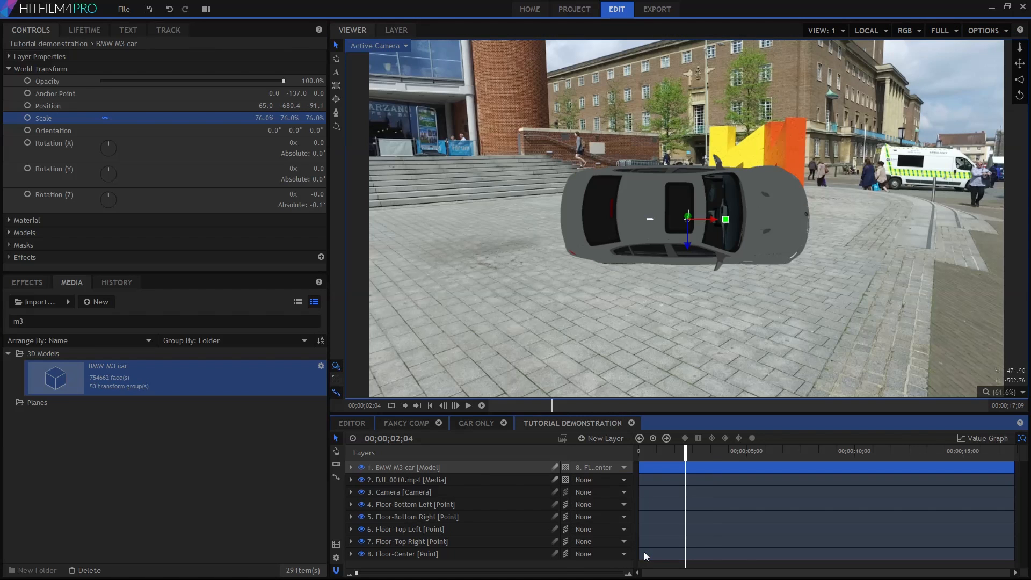
pyautogui.click(495, 469)
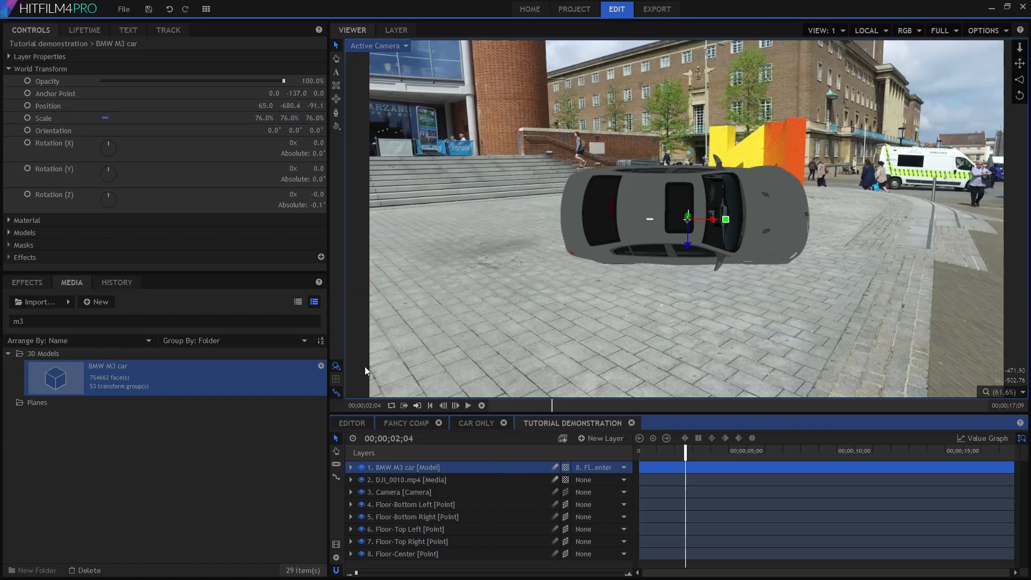
pyautogui.click(47, 103)
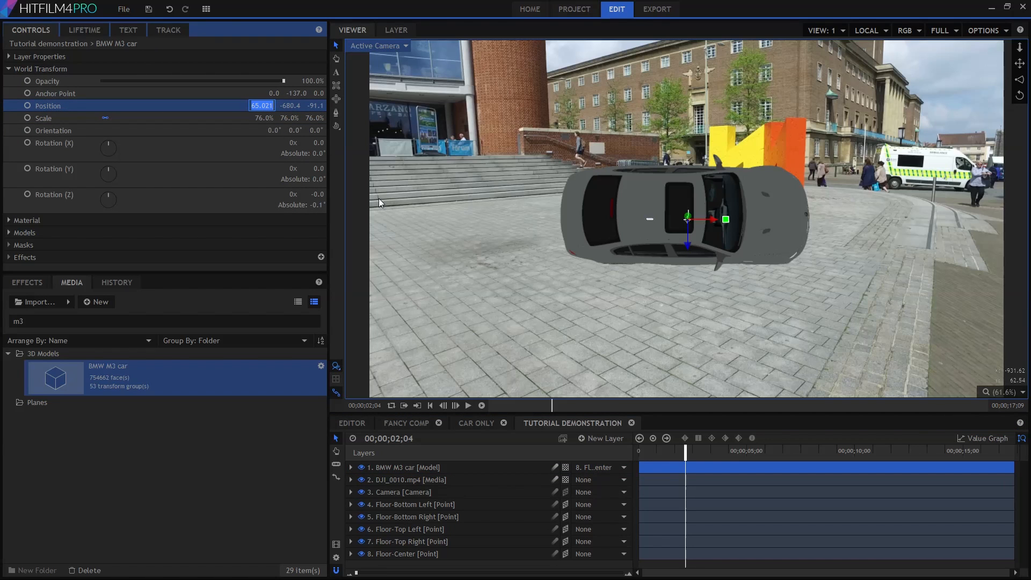
pyautogui.write('0')
pyautogui.press('Tab')
pyautogui.write('0')
pyautogui.press('Tab')
pyautogui.write('0')
pyautogui.press('Return')
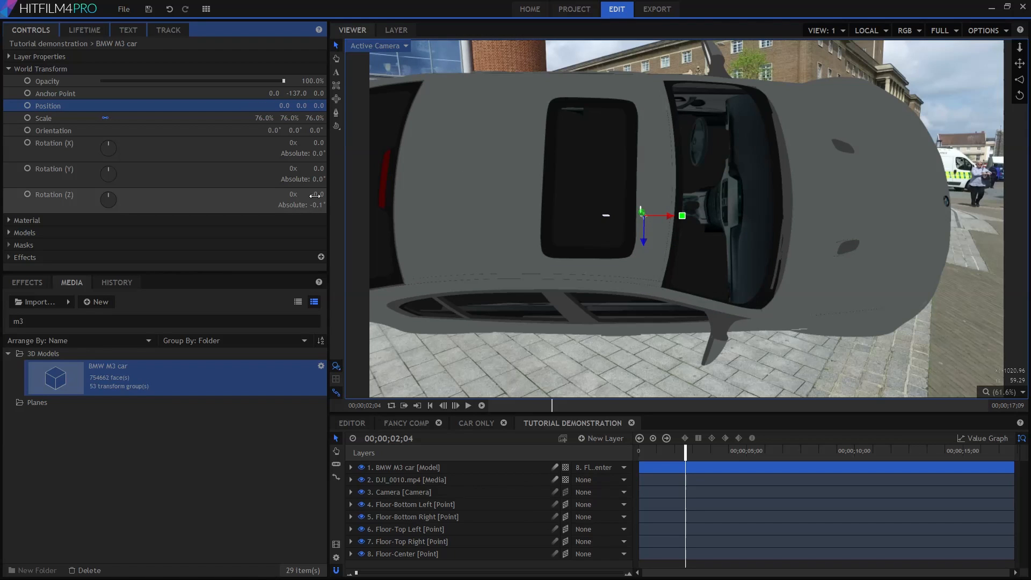
# Step: Scale the car uniformly to 54%, check it along the footage, and return to the first frame
pyautogui.moveTo(317, 118); pyautogui.dragTo(305, 118)
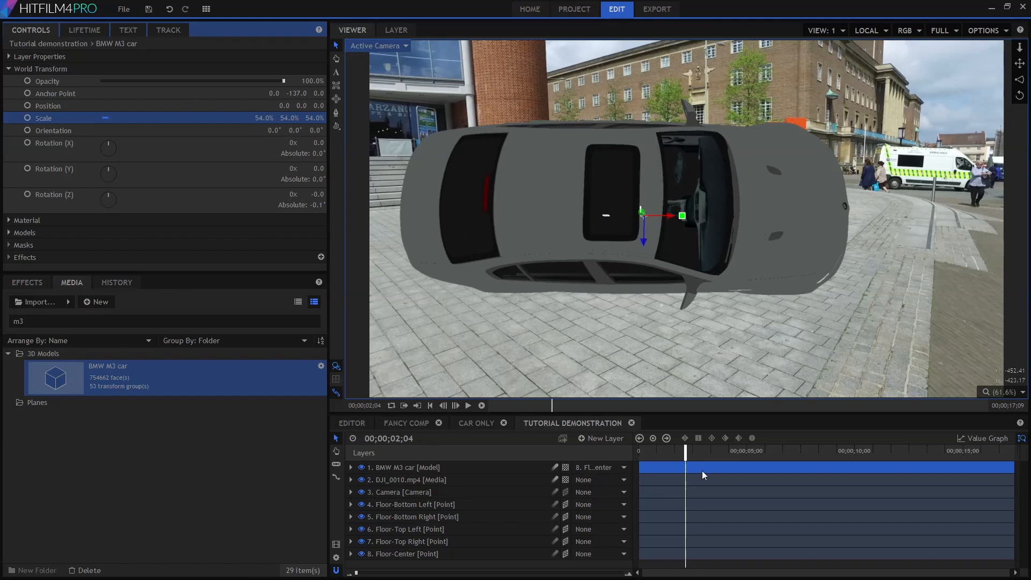
pyautogui.moveTo(687, 454); pyautogui.dragTo(755, 459)
pyautogui.press('Home')
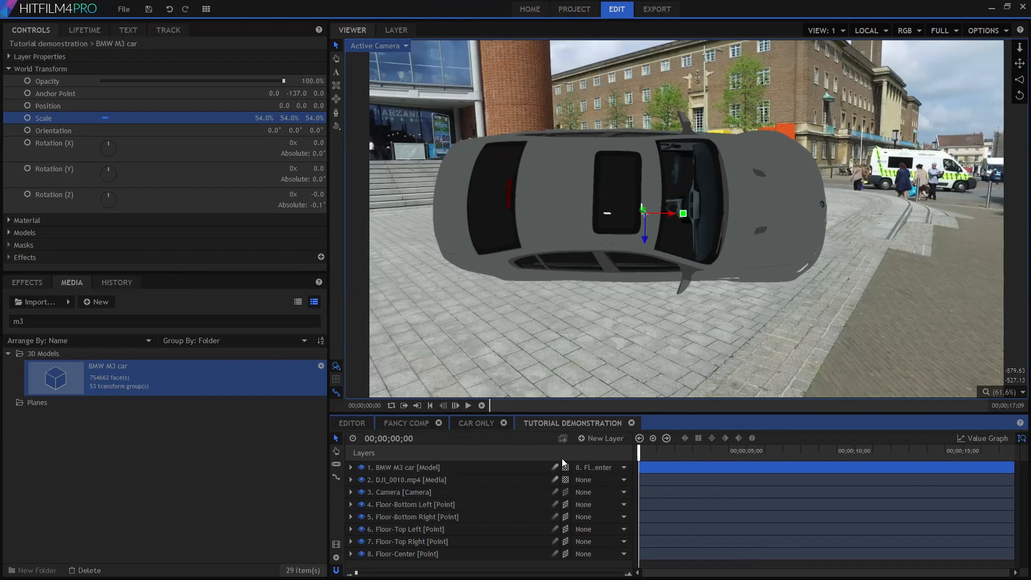
# Step: Create a 1500 by 1500 grey plane named Floor and make it a 3D layer
pyautogui.click(597, 444)
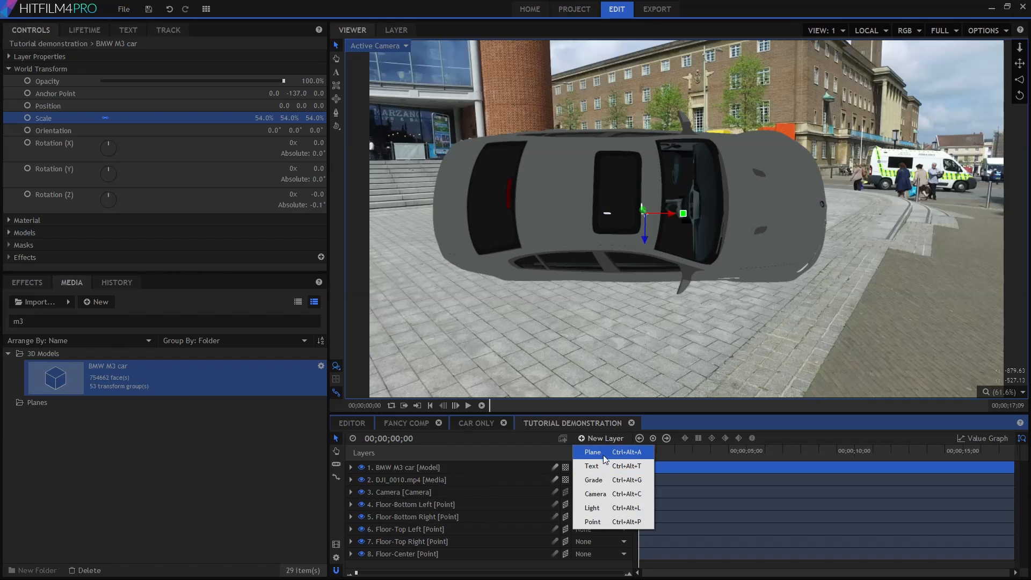
pyautogui.click(595, 455)
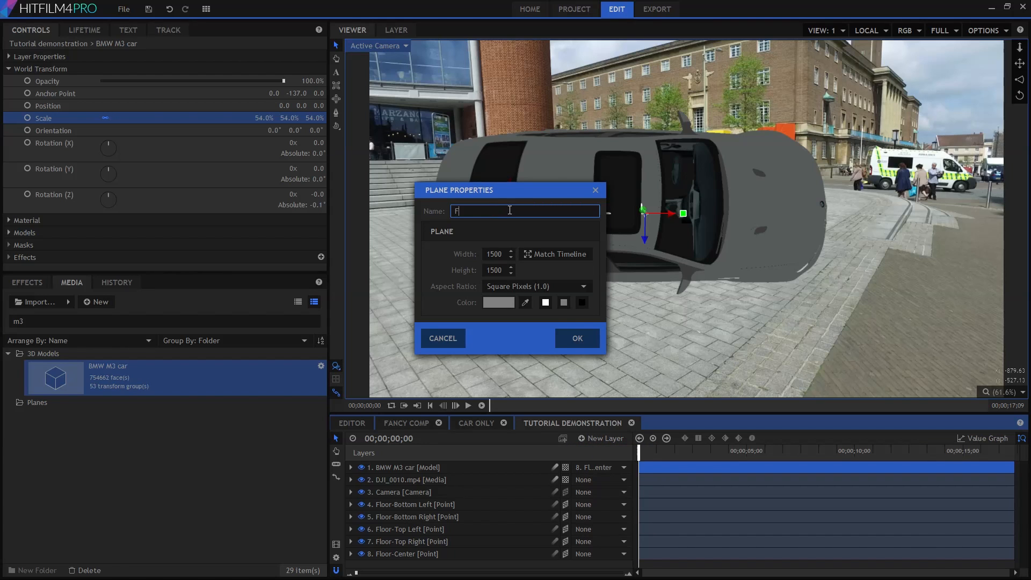
pyautogui.press('Tab')
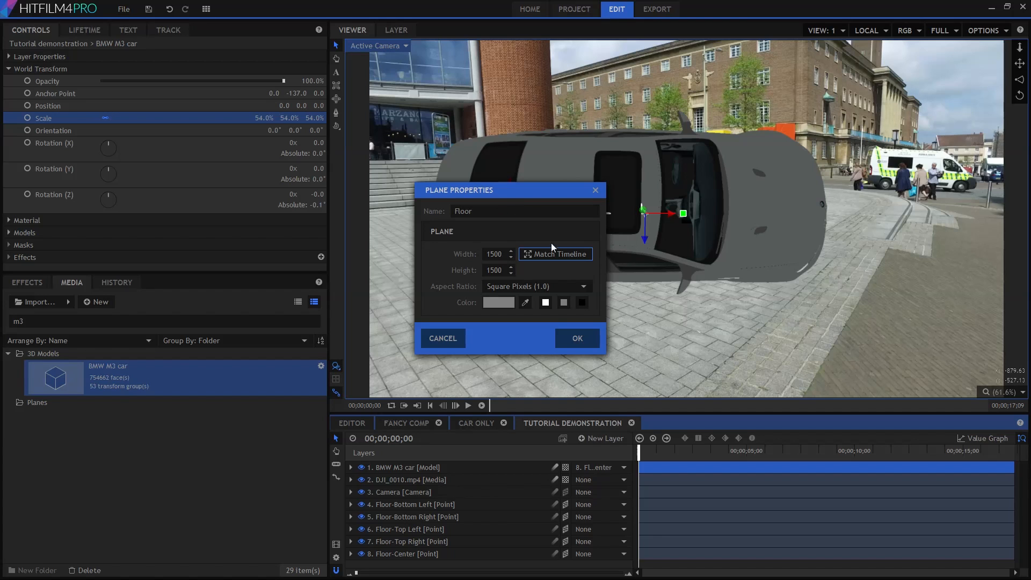
pyautogui.click(574, 339)
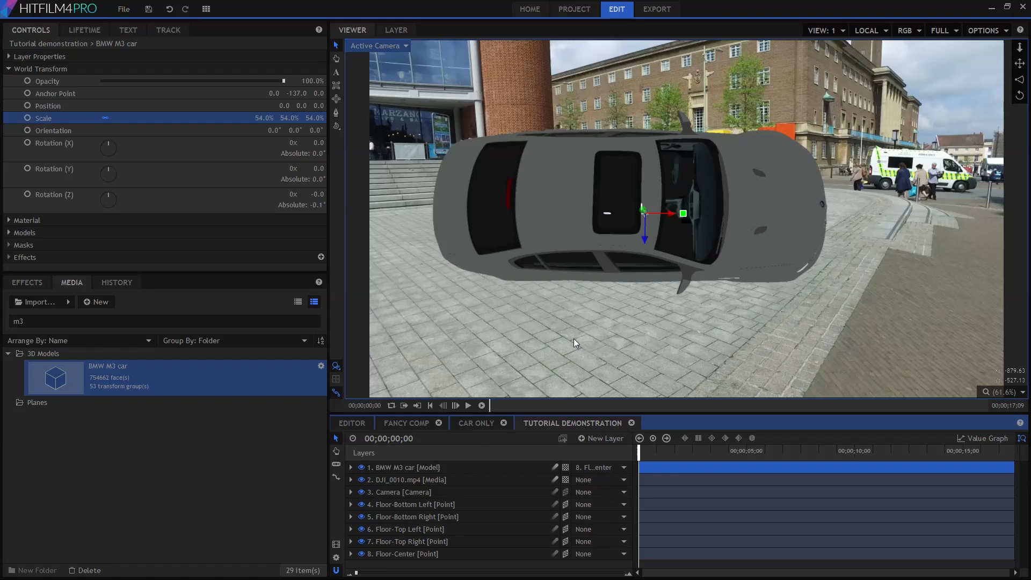
pyautogui.click(565, 467)
pyautogui.click(584, 495)
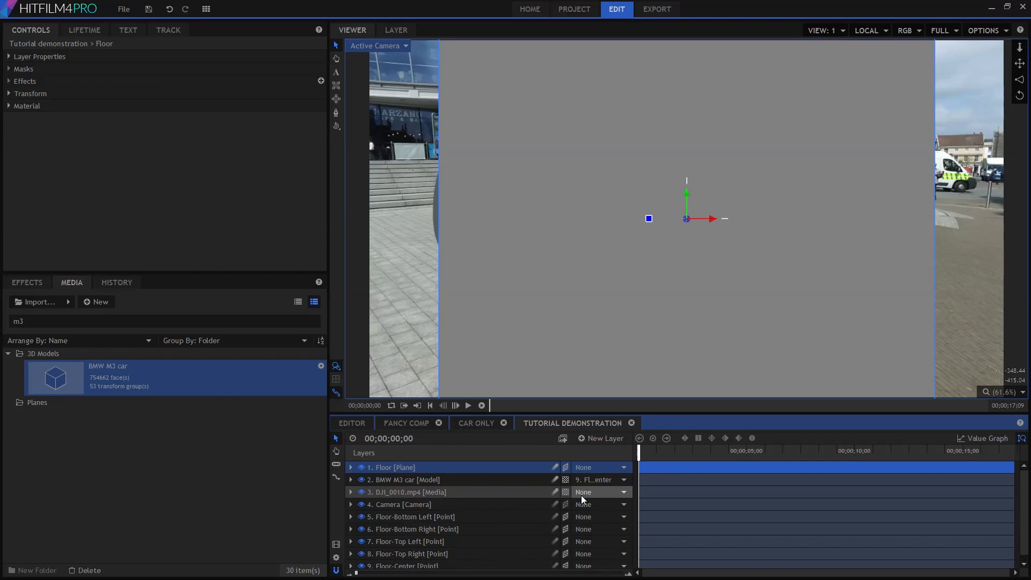
# Step: Parent the Floor plane to the Floor-Center point and reset its position to 0, 0, 0
pyautogui.click(589, 469)
pyautogui.click(607, 564)
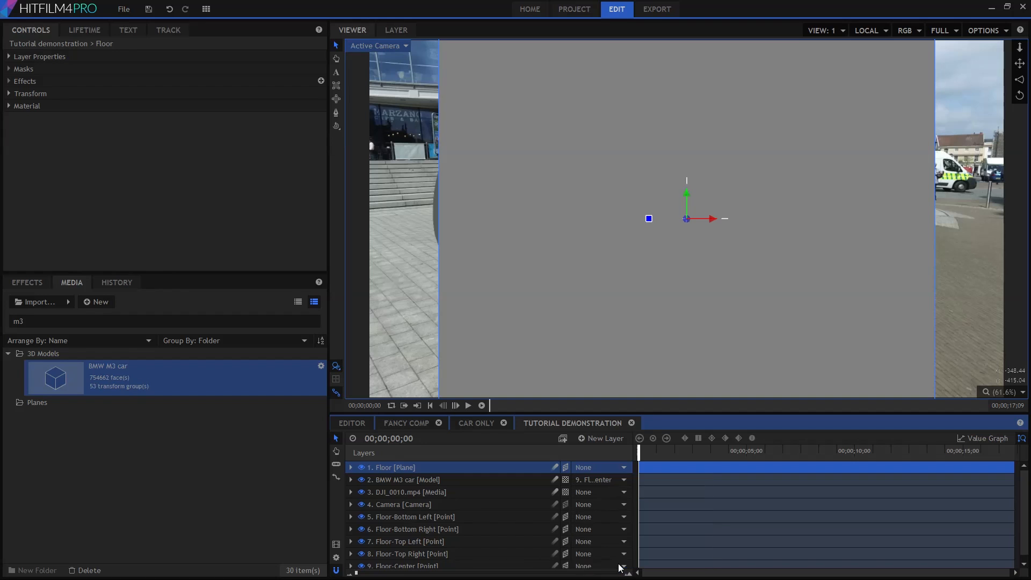
pyautogui.click(37, 97)
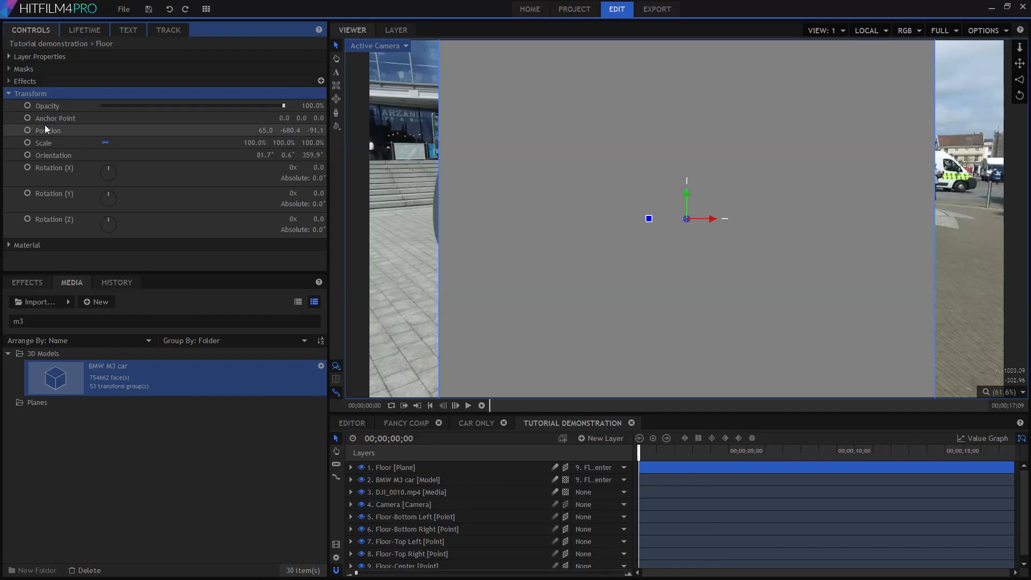
pyautogui.rightClick(45, 127)
pyautogui.click(77, 176)
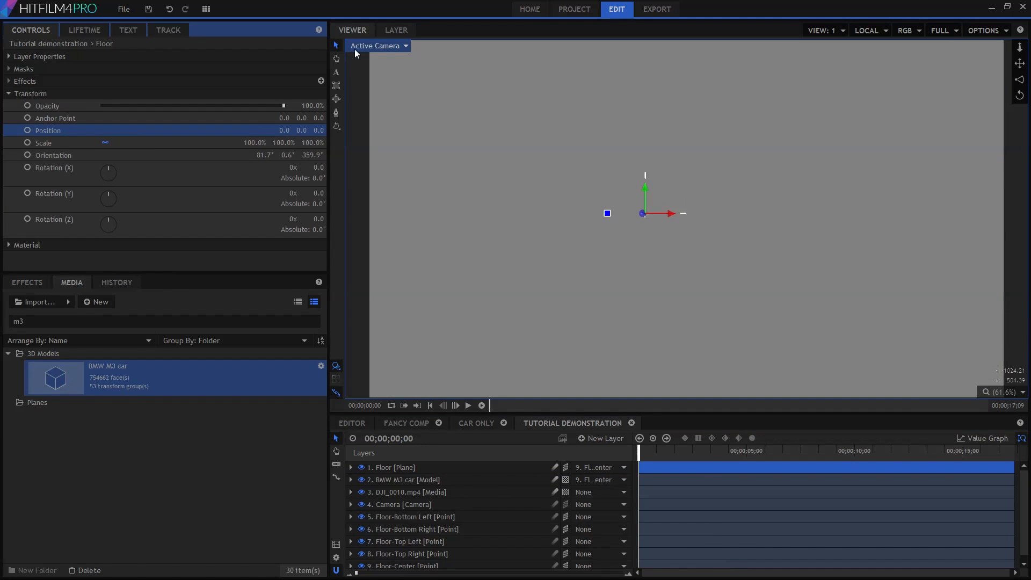
# Step: Change the car layer's dimension mode so the model shares 3D space with the Floor plane
pyautogui.click(567, 482)
pyautogui.click(578, 522)
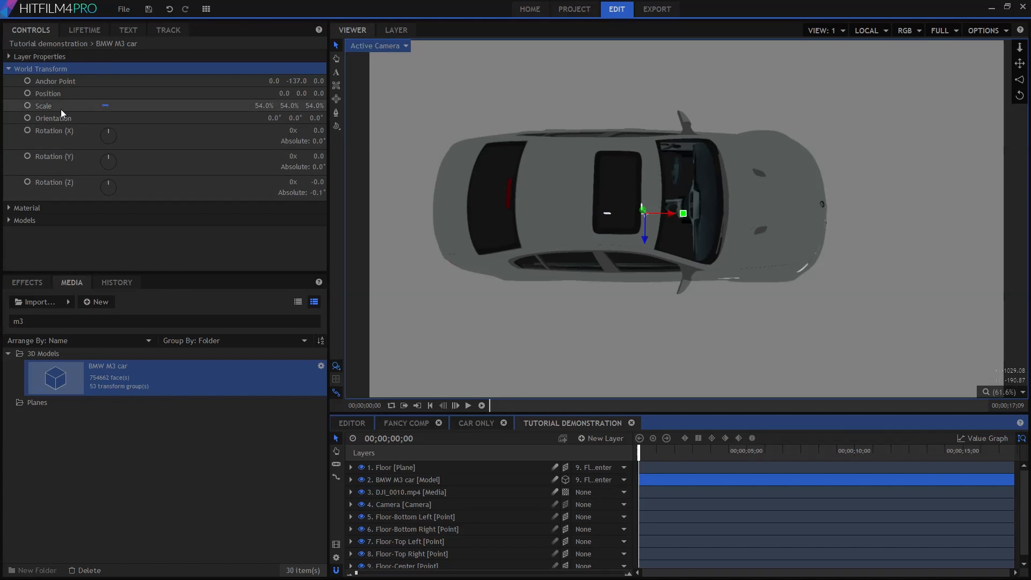
pyautogui.click(58, 93)
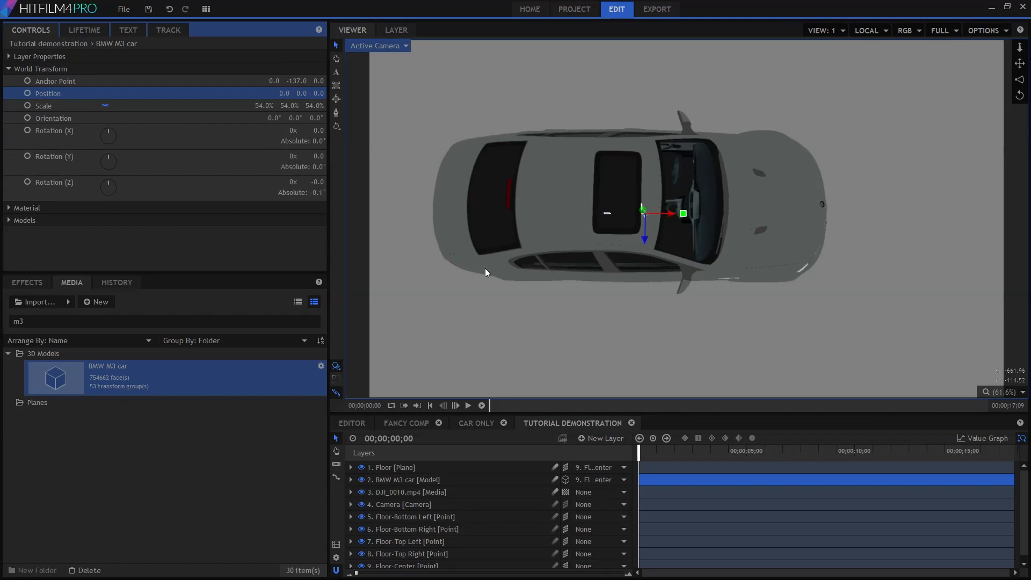
# Step: Rotate the Floor plane in the Left view to lie flat, with X orientation about 163.5°, and return to the Active Camera view
pyautogui.click(395, 46)
pyautogui.click(389, 116)
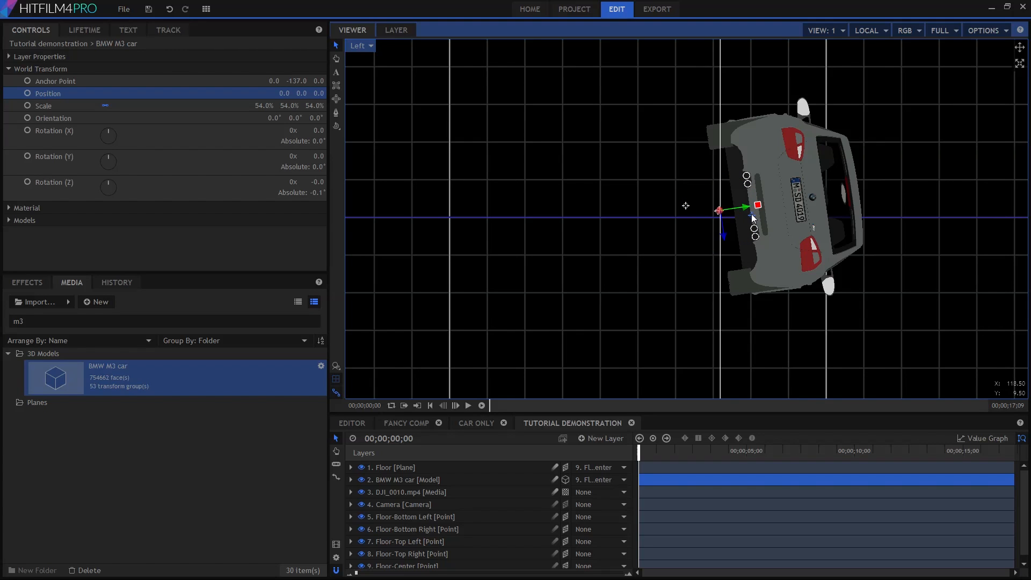
pyautogui.click(433, 468)
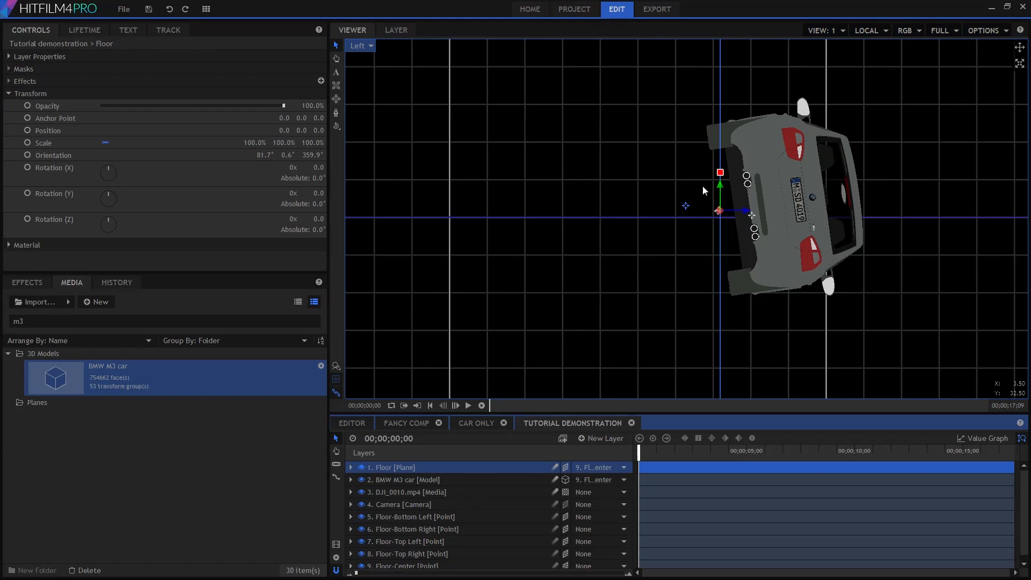
pyautogui.moveTo(721, 179); pyautogui.dragTo(650, 206)
pyautogui.click(370, 45)
pyautogui.click(364, 56)
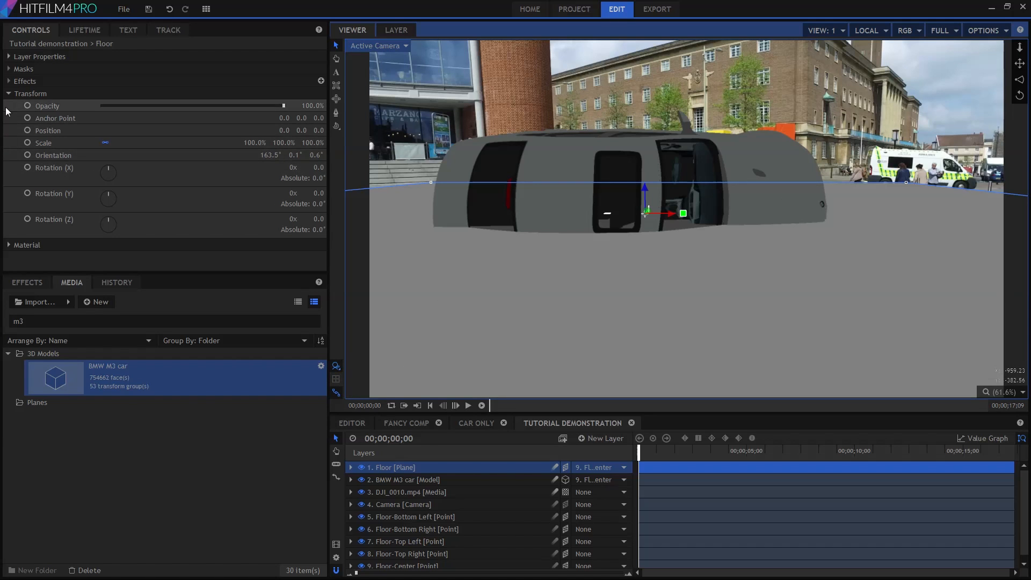
# Step: Make the car layer both receive and cast ambient occlusion in its material settings
pyautogui.click(391, 482)
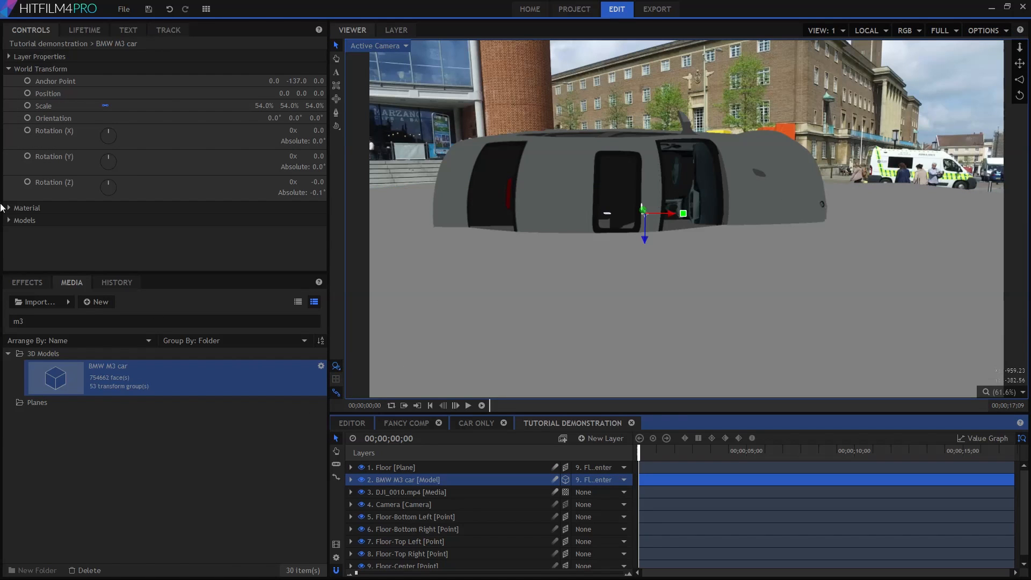
pyautogui.click(25, 208)
pyautogui.scroll(-2, 161, 225)
pyautogui.scroll(-1, 242, 261)
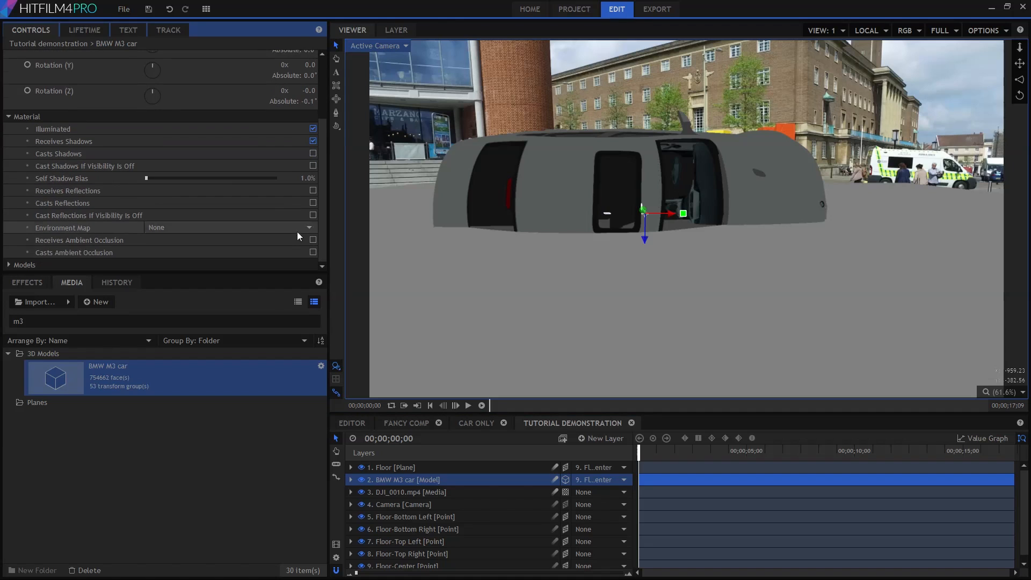
pyautogui.click(313, 240)
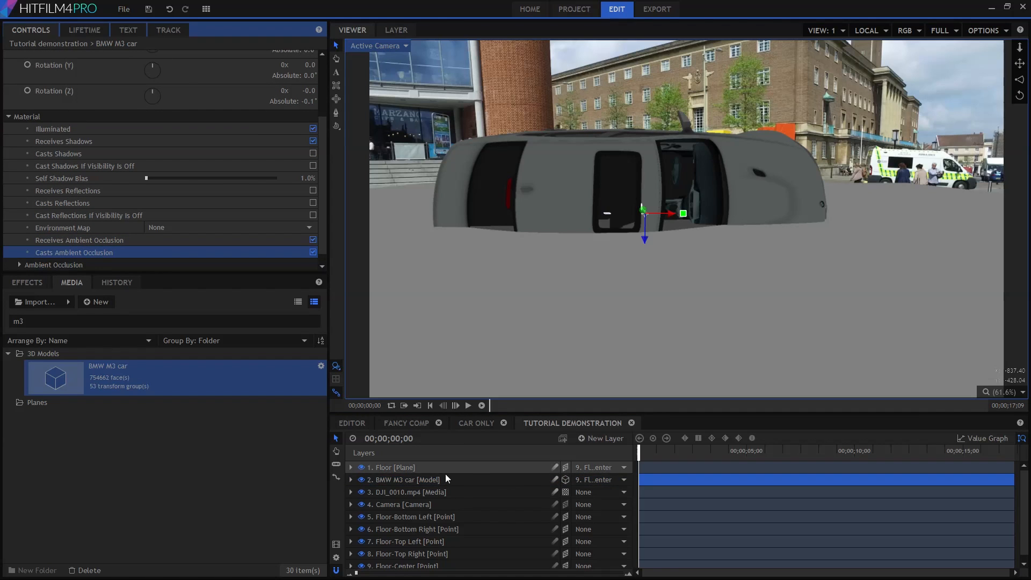
# Step: Make the Floor plane receive ambient occlusion, check it along the footage, and return to the first frame
pyautogui.click(432, 468)
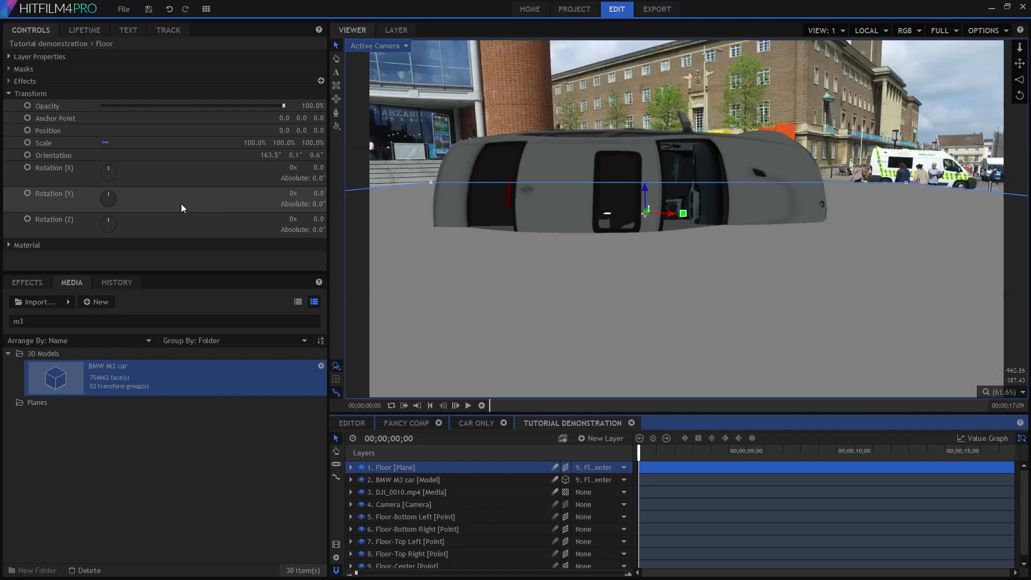
pyautogui.click(10, 245)
pyautogui.scroll(-3, 199, 204)
pyautogui.scroll(-1, 200, 208)
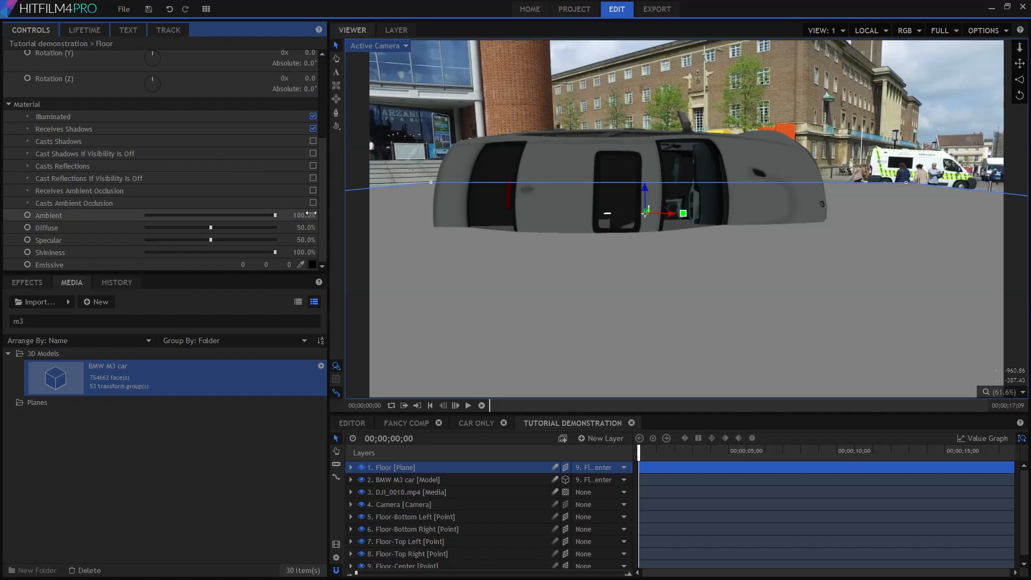
pyautogui.click(313, 191)
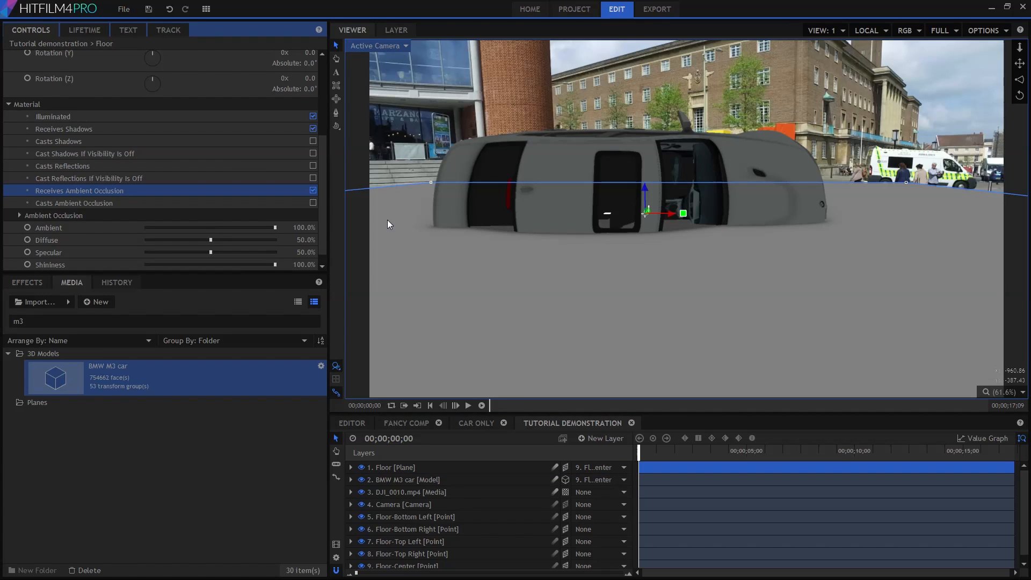
pyautogui.moveTo(648, 455); pyautogui.dragTo(797, 448)
pyautogui.press('Home')
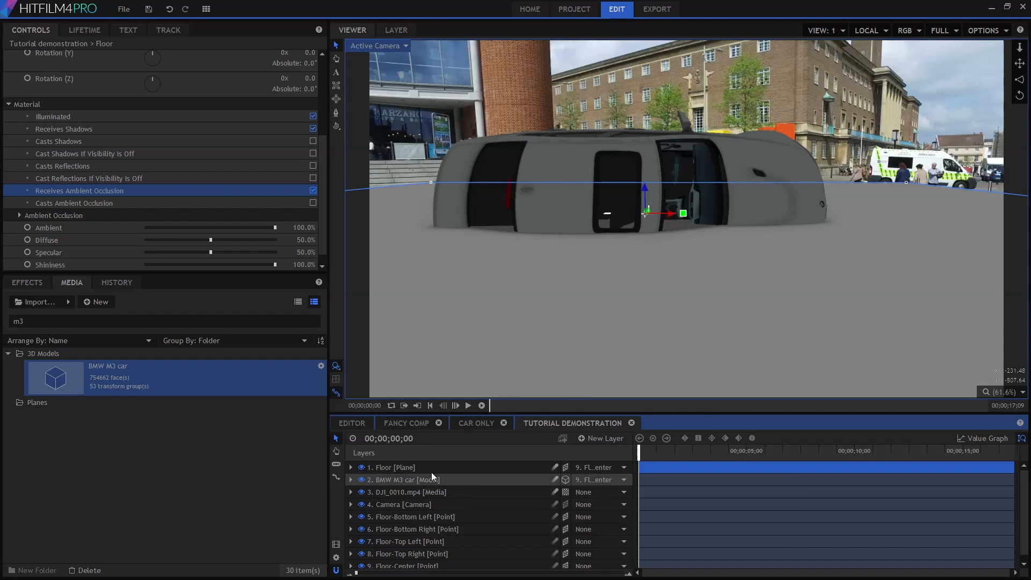
# Step: Apply the Projector effect to the Floor plane and project from the DJI_0010.mp4 layer
pyautogui.click(27, 282)
pyautogui.moveTo(48, 346); pyautogui.dragTo(394, 469)
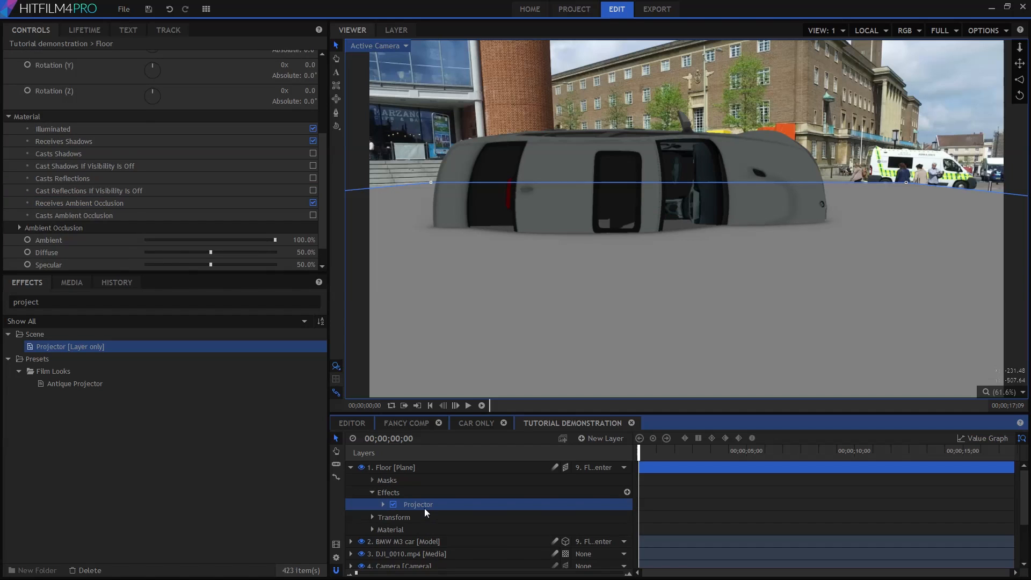
pyautogui.click(383, 504)
pyautogui.scroll(5, 85, 169)
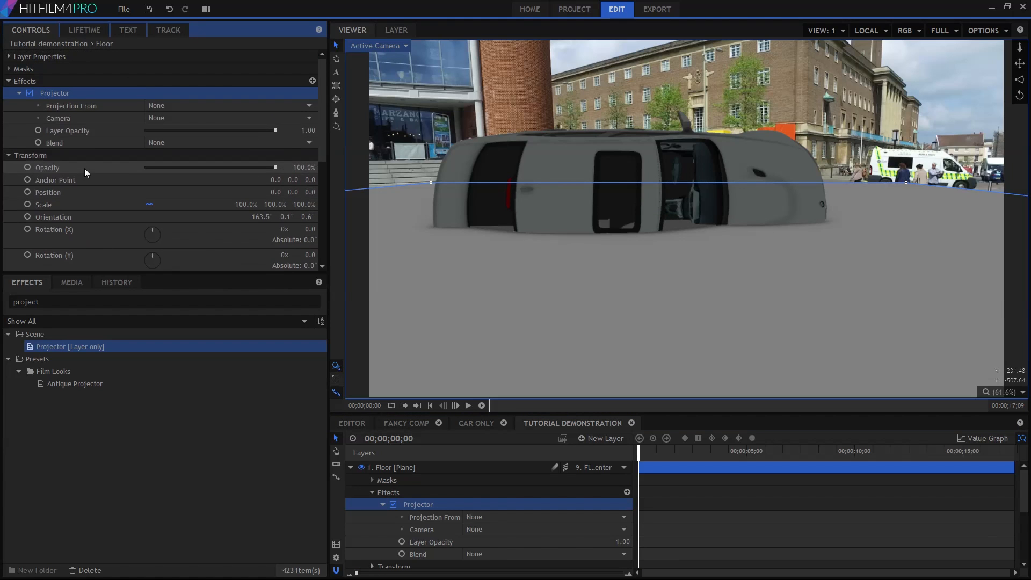
pyautogui.click(160, 107)
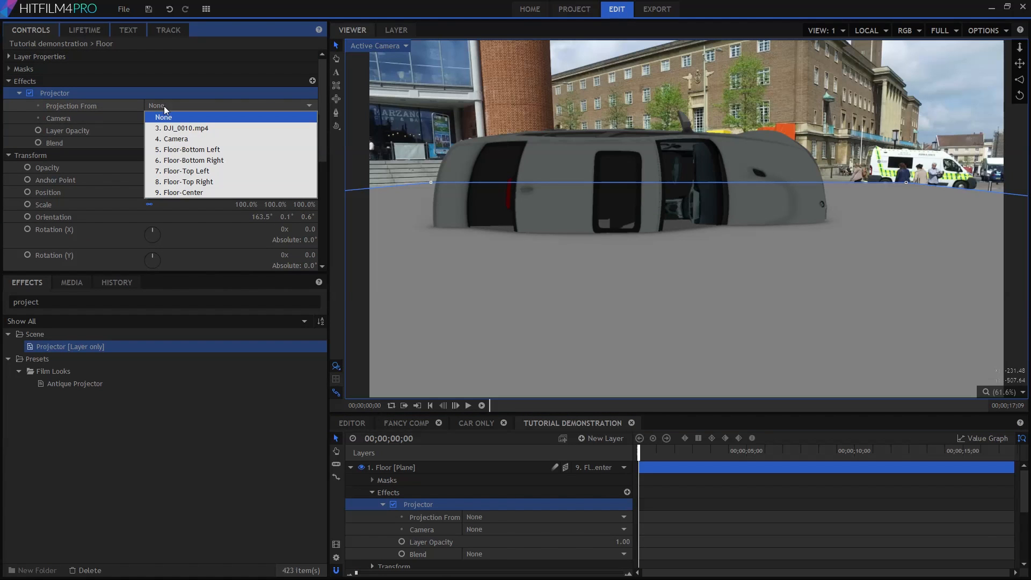
pyautogui.click(189, 129)
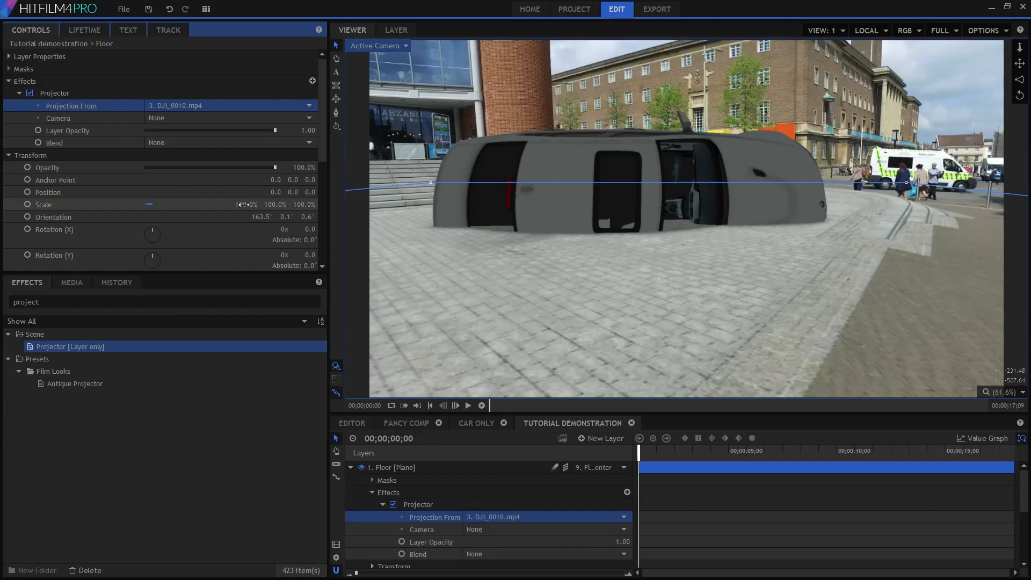
# Step: Scale the Floor plane uniformly to 53% and check the projection up to about 00;00;03;06
pyautogui.moveTo(242, 205); pyautogui.dragTo(217, 205)
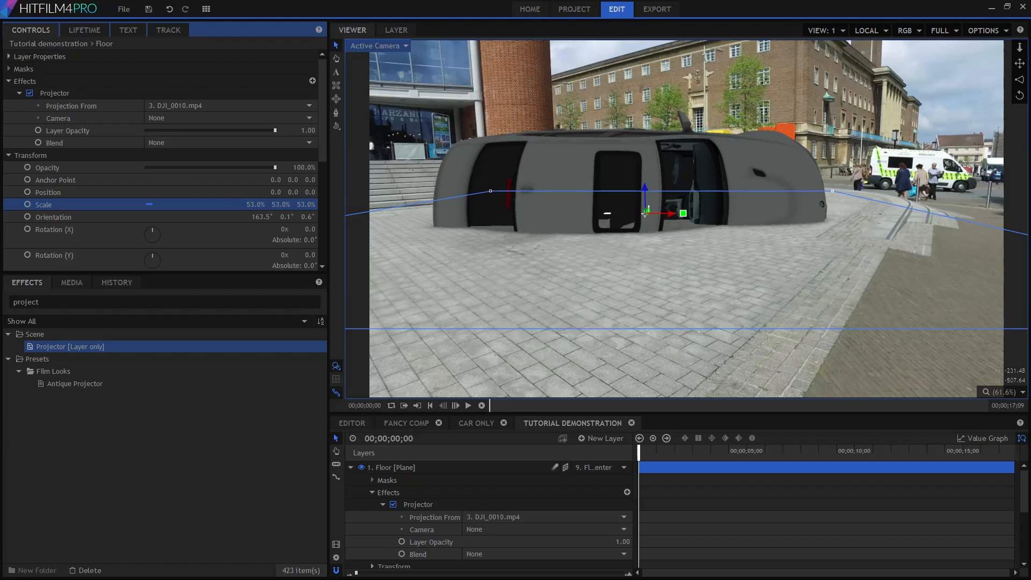
pyautogui.click(351, 468)
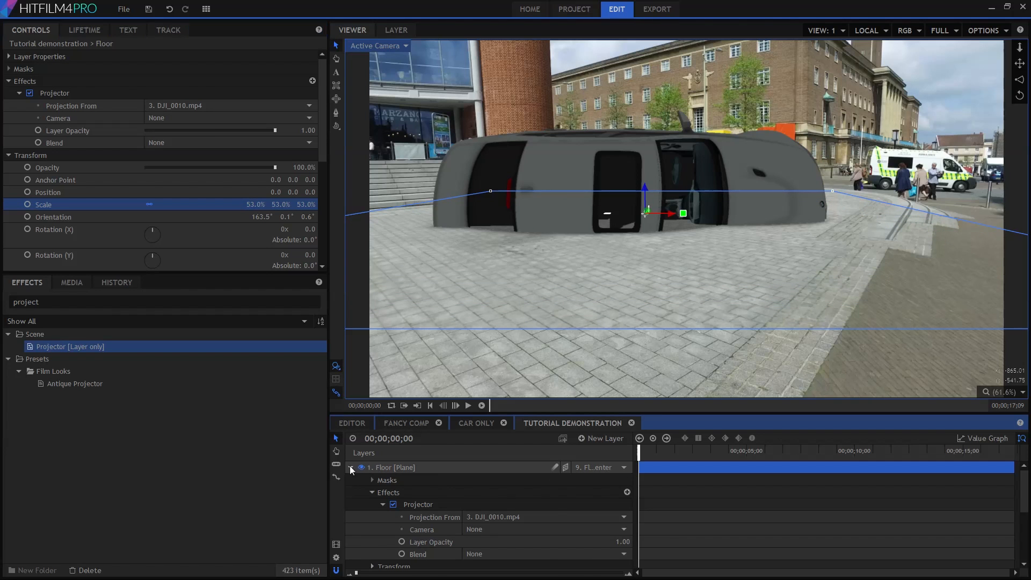
pyautogui.click(656, 455)
pyautogui.moveTo(658, 455); pyautogui.dragTo(709, 454)
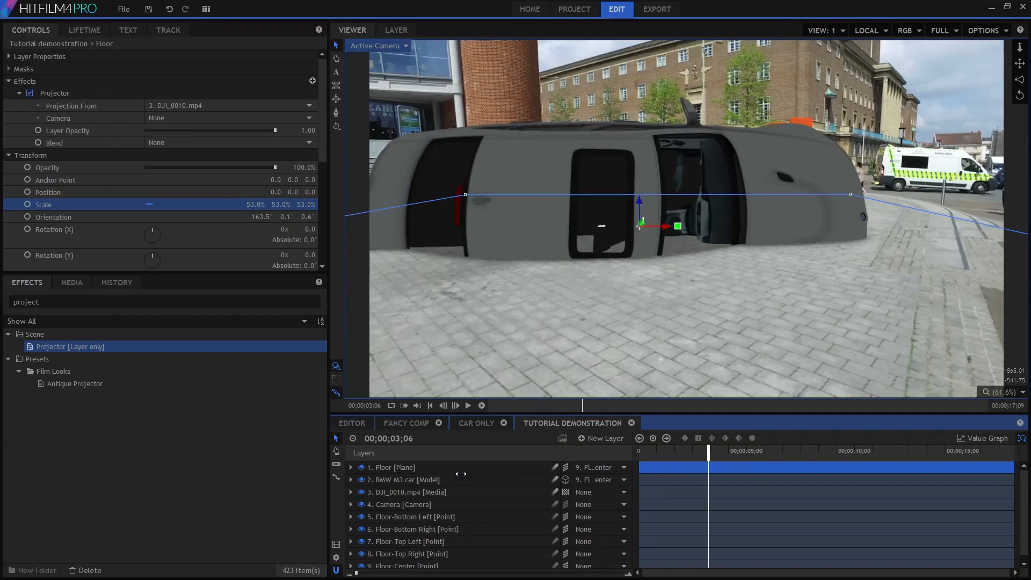
# Step: Scale the BMW M3 car uniformly to 31% and return to about 00;00;00;09 in the footage
pyautogui.click(408, 480)
pyautogui.click(255, 105)
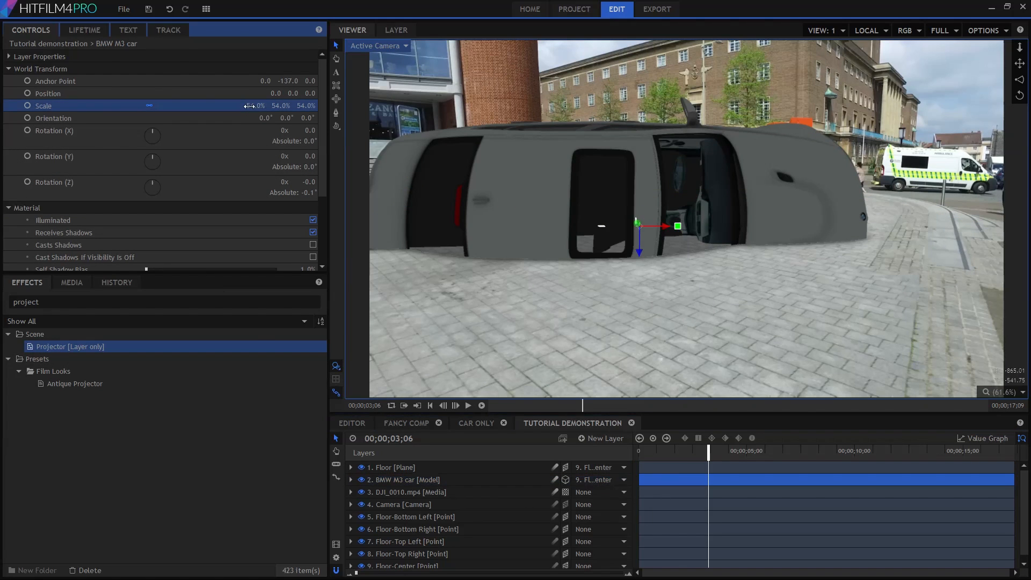
pyautogui.press('Return')
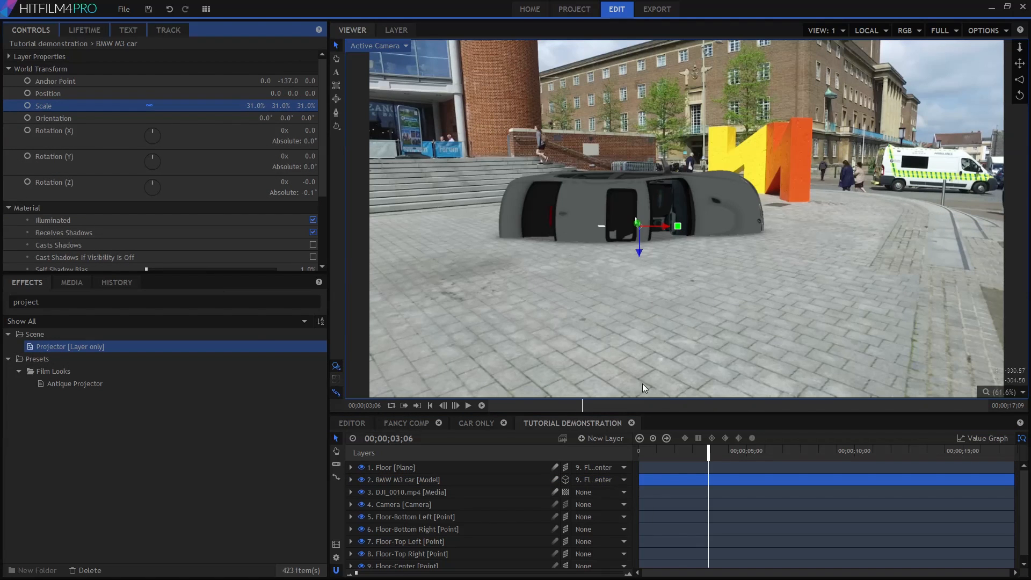
pyautogui.moveTo(712, 455); pyautogui.dragTo(646, 452)
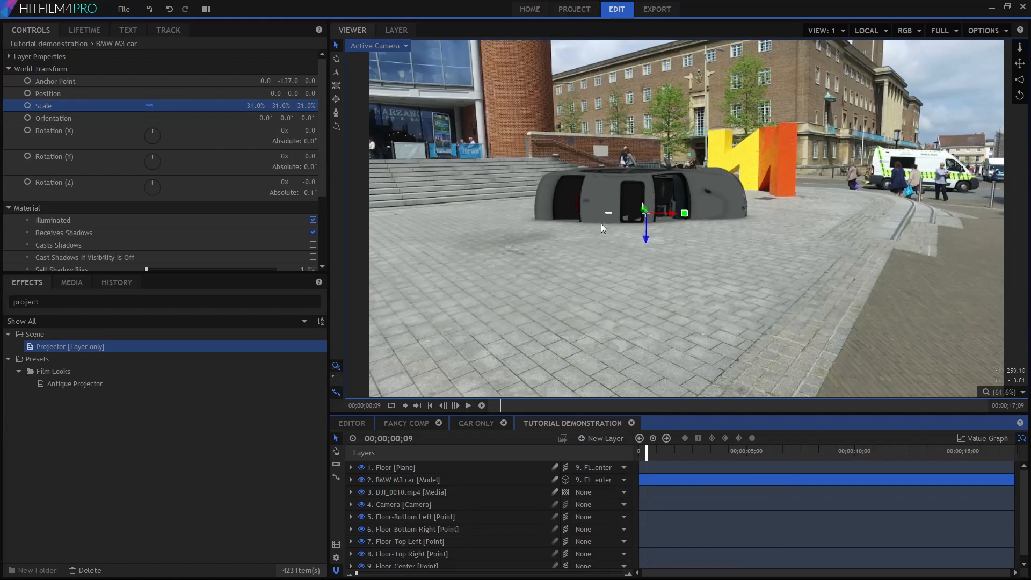
# Step: Parent the BMW M3 car layer to the Floor plane
pyautogui.click(455, 479)
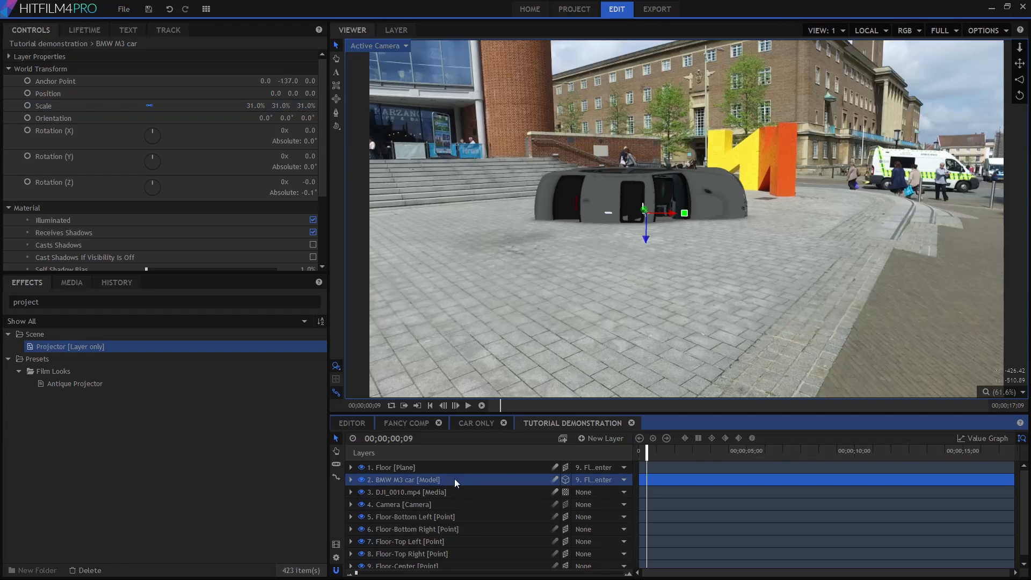
pyautogui.click(601, 482)
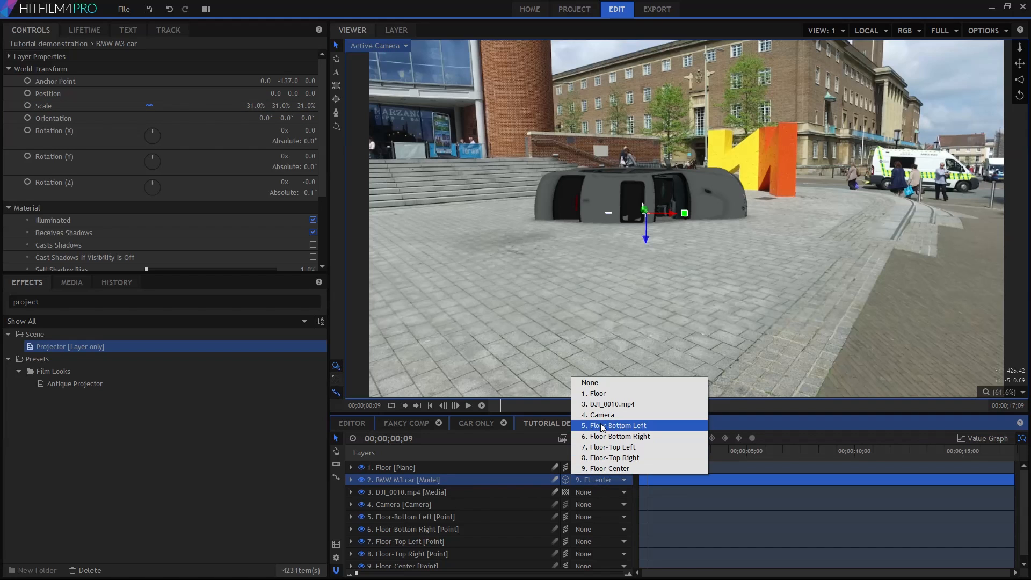
pyautogui.click(599, 399)
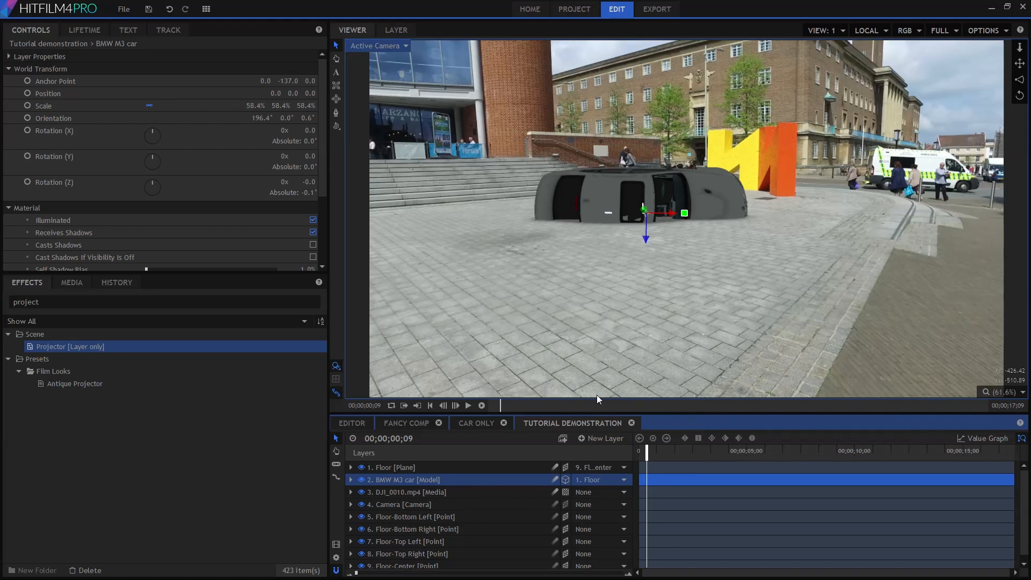
# Step: Set the car's orientation to 270°, 0°, 0° so it stands upright on the floor
pyautogui.click(254, 117)
pyautogui.write('0')
pyautogui.press('Return')
pyautogui.click(301, 118)
pyautogui.write('0')
pyautogui.press('Return')
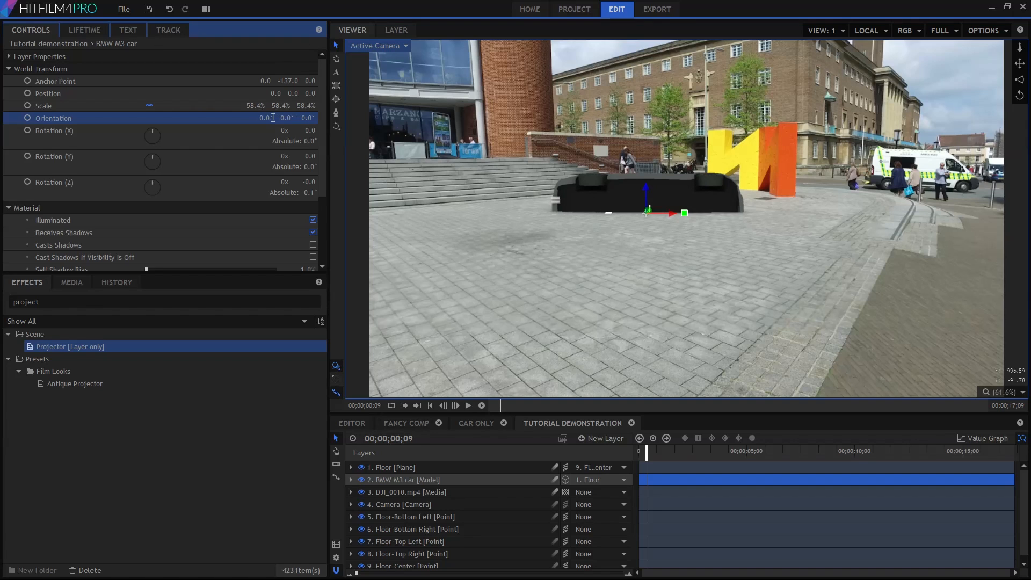
pyautogui.click(273, 117)
pyautogui.write('270')
pyautogui.press('Return')
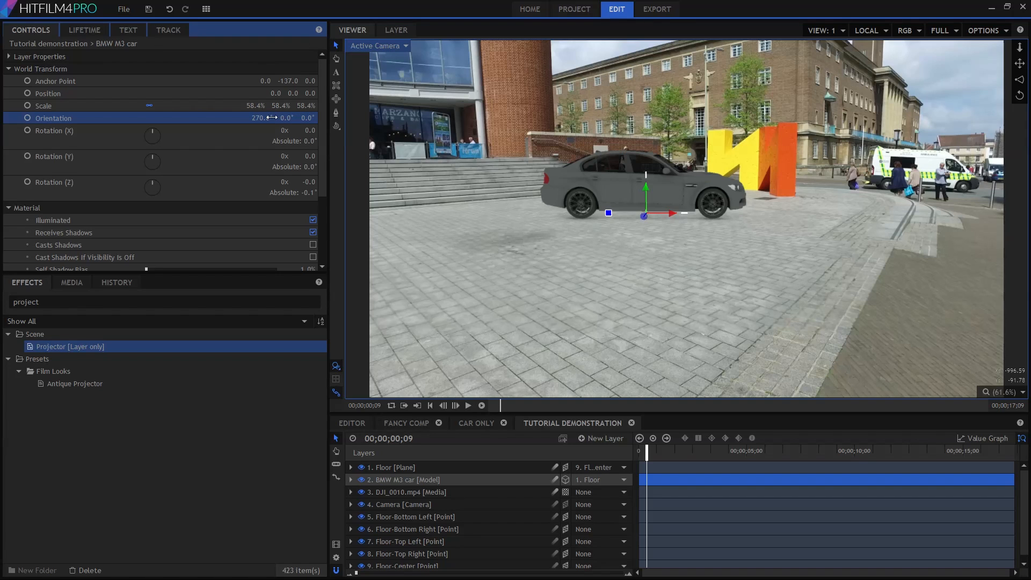
# Step: Rotate the car on the floor to about 33.5° in its Y orientation, and undo the extra tilt about Z
pyautogui.moveTo(652, 466); pyautogui.dragTo(854, 459)
pyautogui.moveTo(621, 273)
pyautogui.mouseDown()
pyautogui.moveTo(558, 283)
pyautogui.moveTo(640, 284)
pyautogui.moveTo(624, 279)
pyautogui.mouseUp()
pyautogui.moveTo(555, 269); pyautogui.dragTo(576, 256)
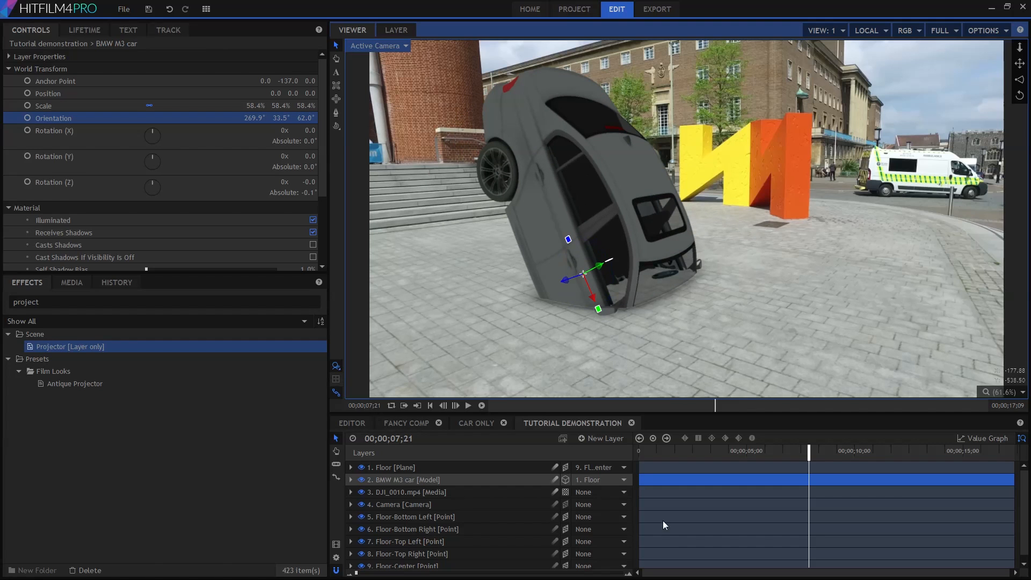
pyautogui.click(654, 450)
pyautogui.moveTo(692, 450); pyautogui.dragTo(807, 455)
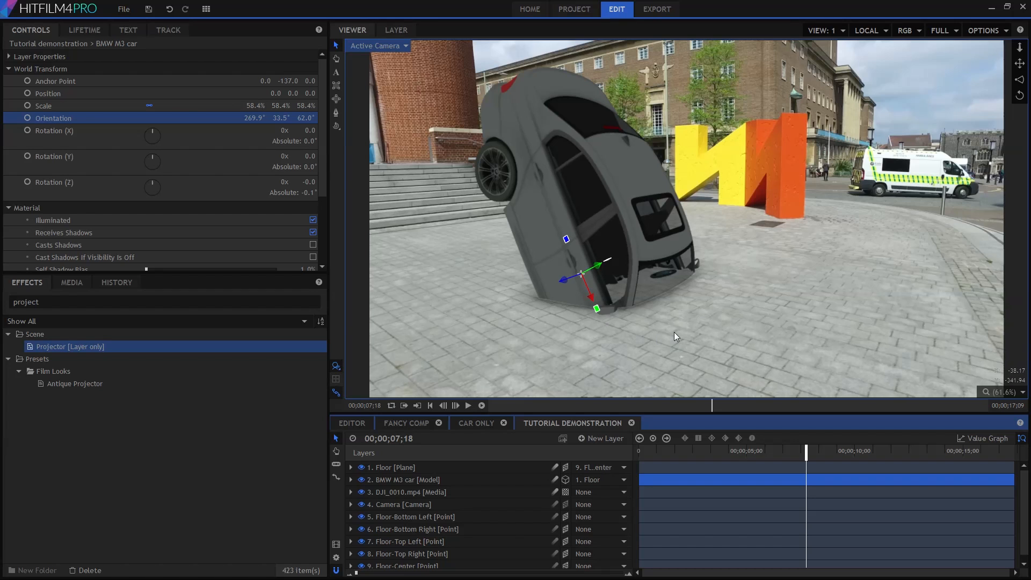
pyautogui.hotkey('ctrl', 'z')
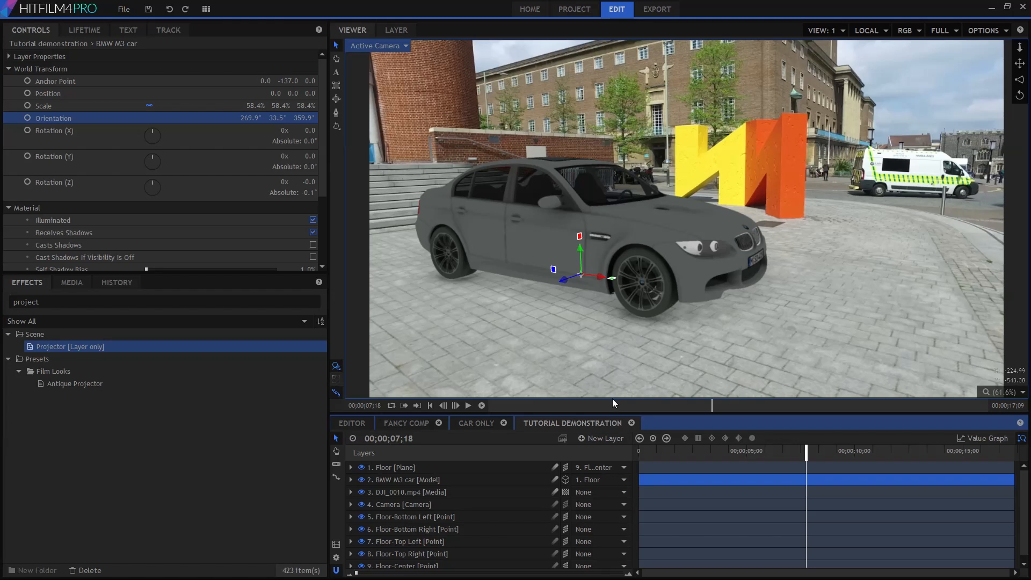
# Step: Add a new light layer and turn off Illuminated in the Floor plane's material settings
pyautogui.click(602, 438)
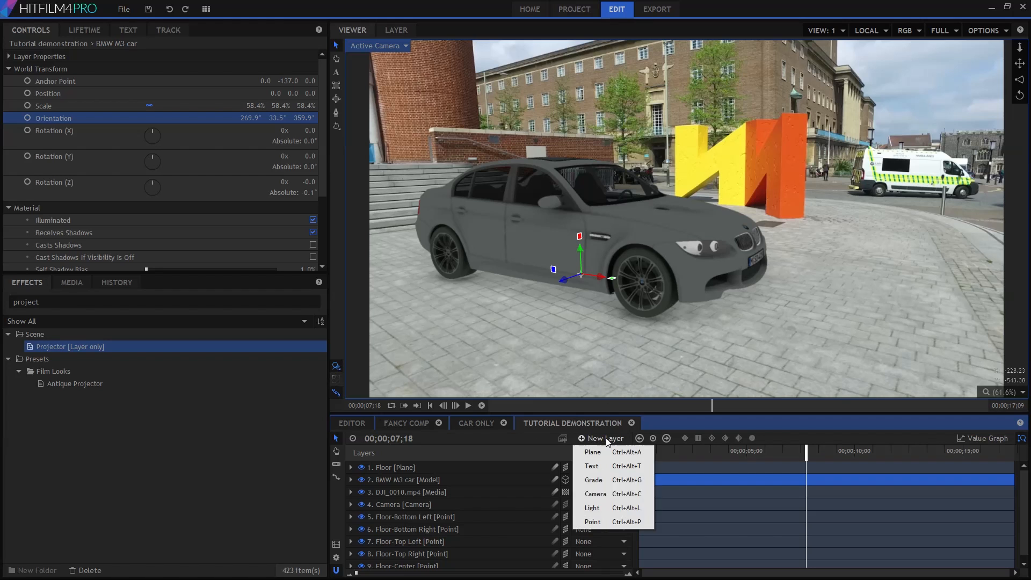
pyautogui.click(601, 508)
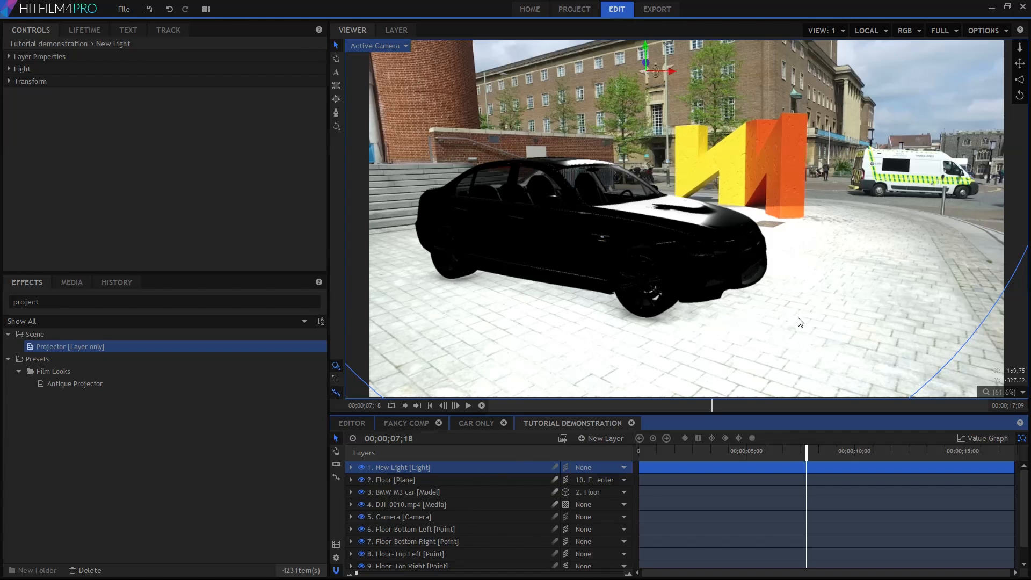
pyautogui.click(429, 481)
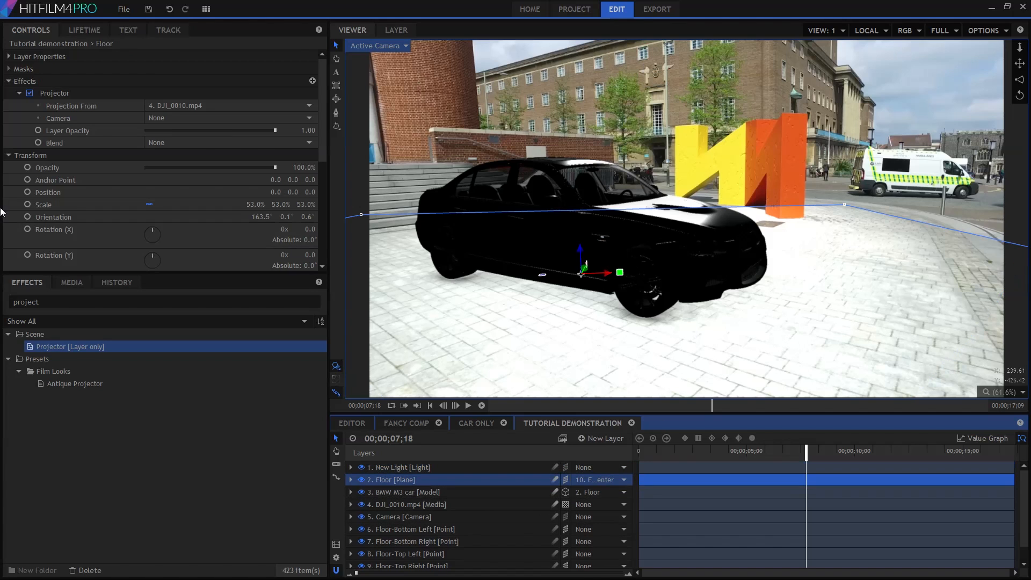
pyautogui.click(12, 156)
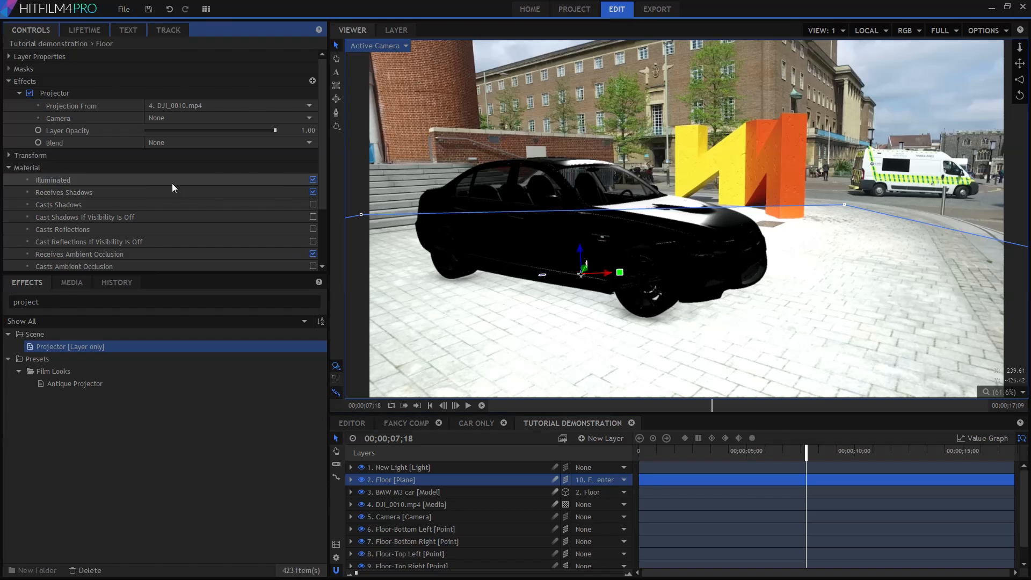
pyautogui.click(314, 180)
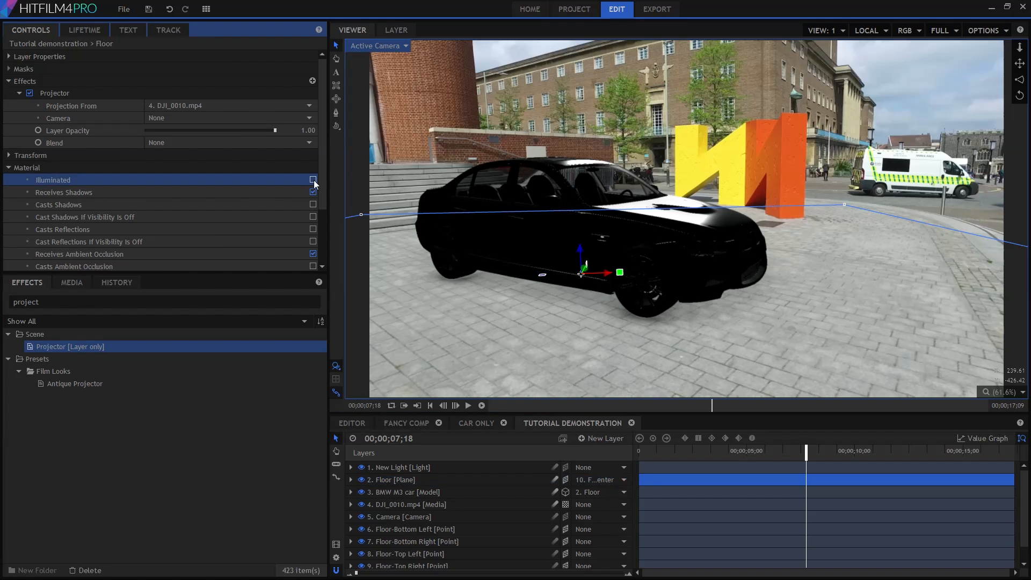
# Step: Go to 00;00;01;20 and make the BMW M3 car cast shadows in its material settings
pyautogui.click(678, 451)
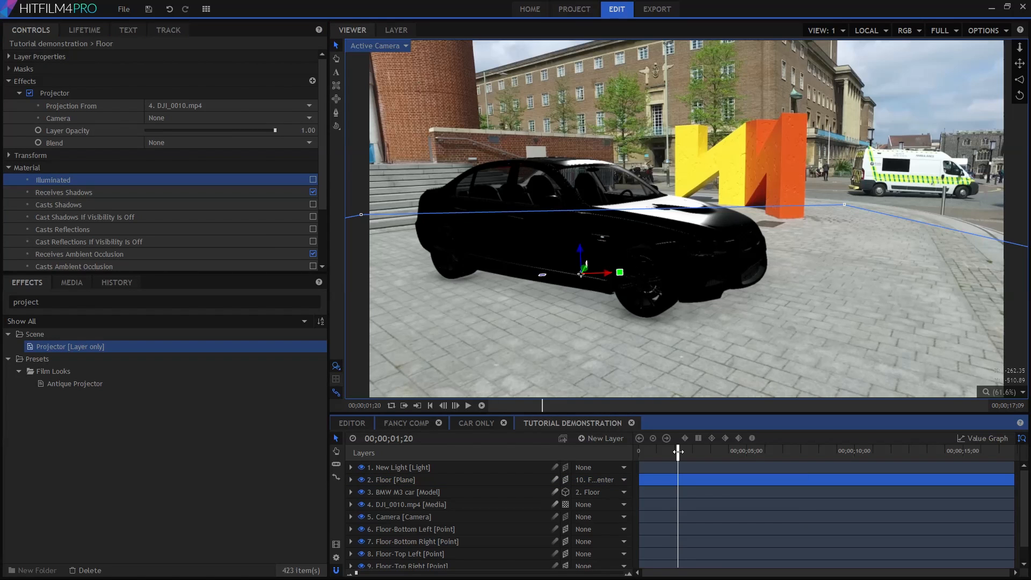
pyautogui.click(380, 491)
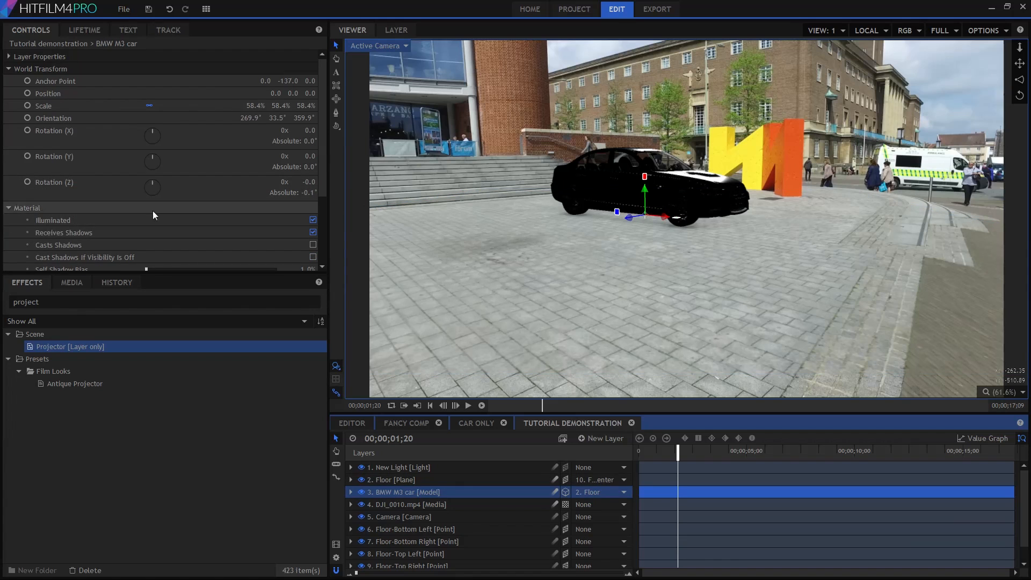
pyautogui.click(313, 245)
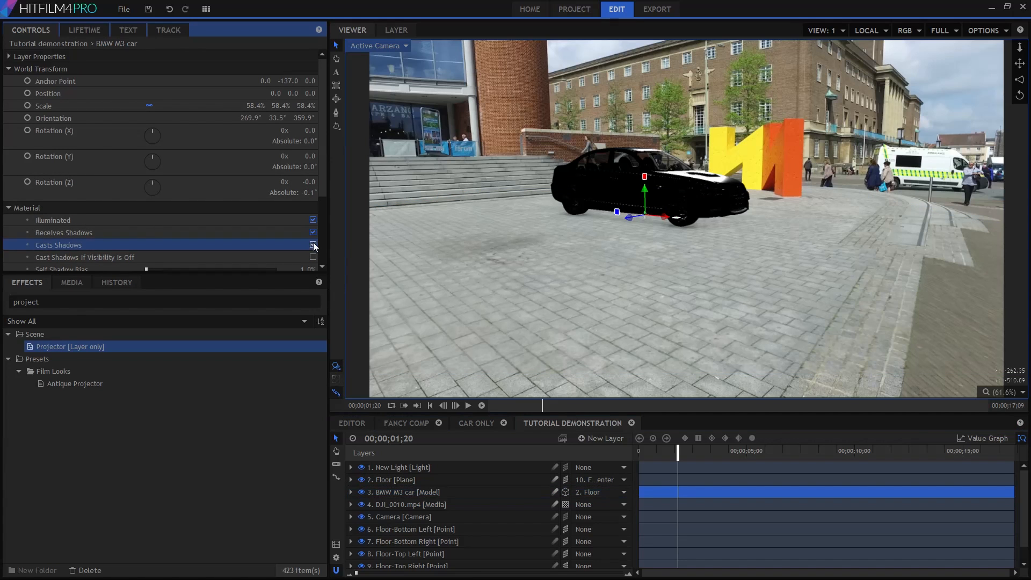
# Step: Change the new light to Directional with Cast Shadows enabled, and preview the shadow along the footage
pyautogui.click(427, 468)
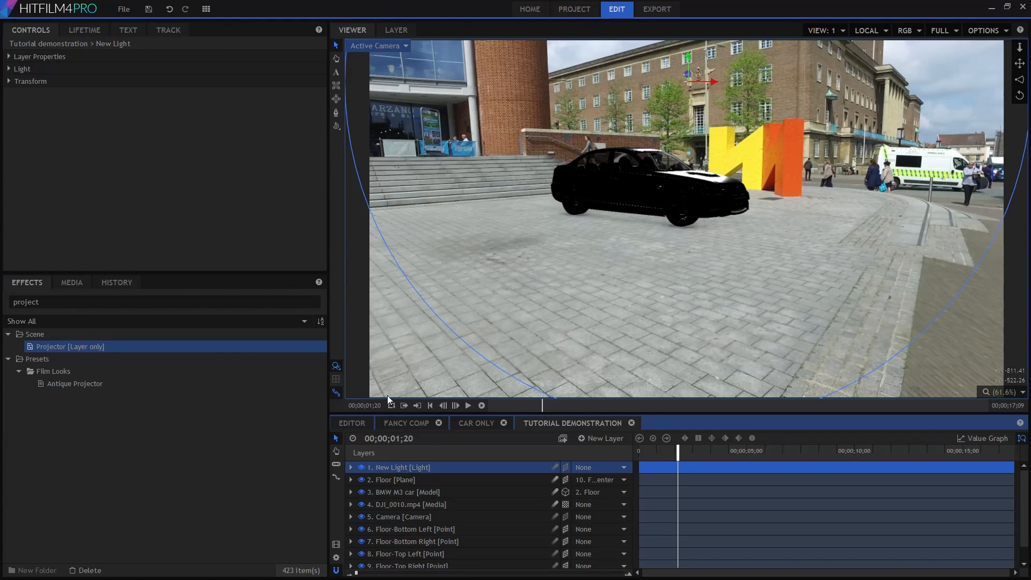
pyautogui.click(8, 70)
pyautogui.click(128, 78)
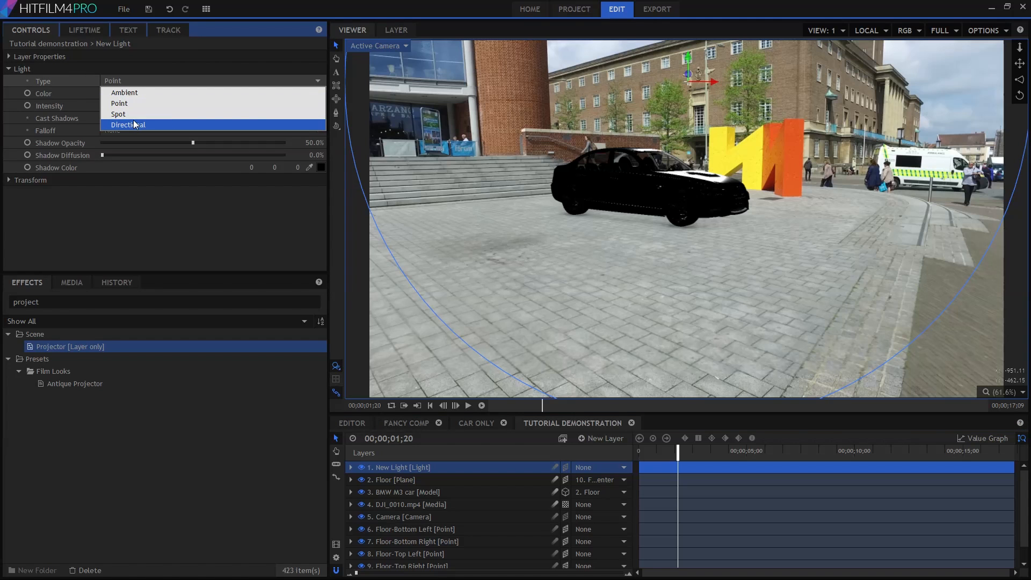
pyautogui.click(134, 124)
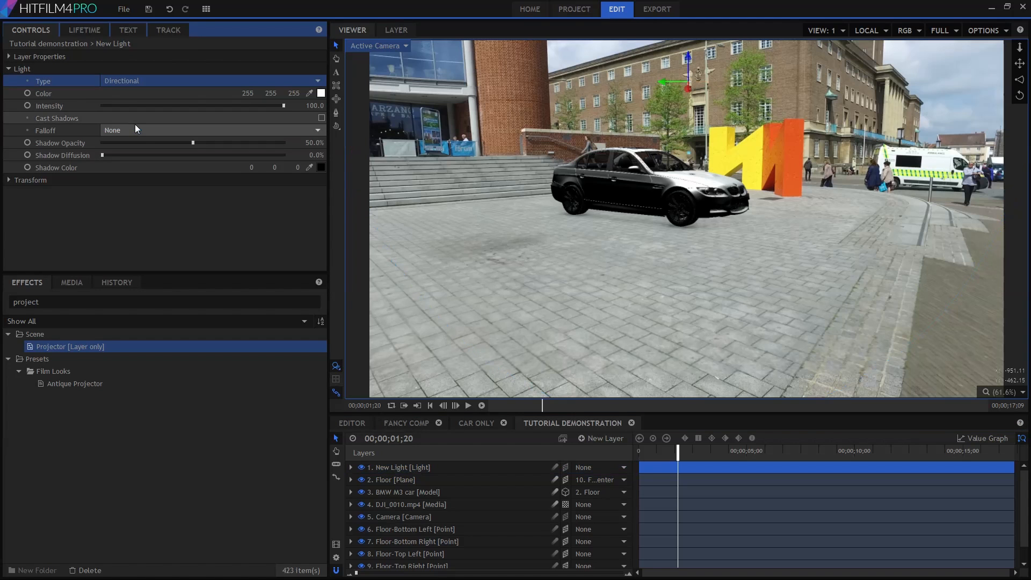
pyautogui.click(322, 118)
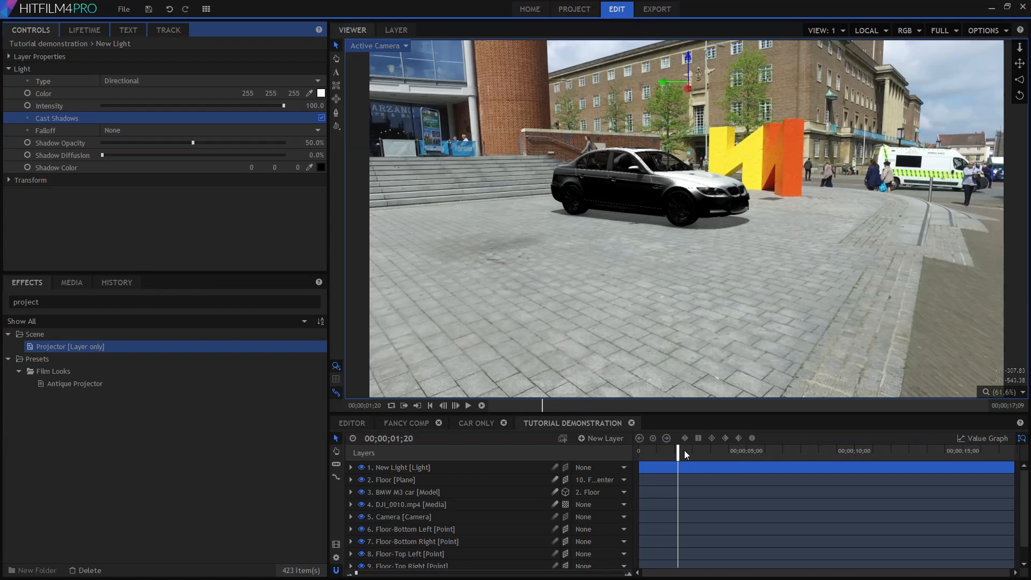
pyautogui.moveTo(663, 453); pyautogui.dragTo(735, 453)
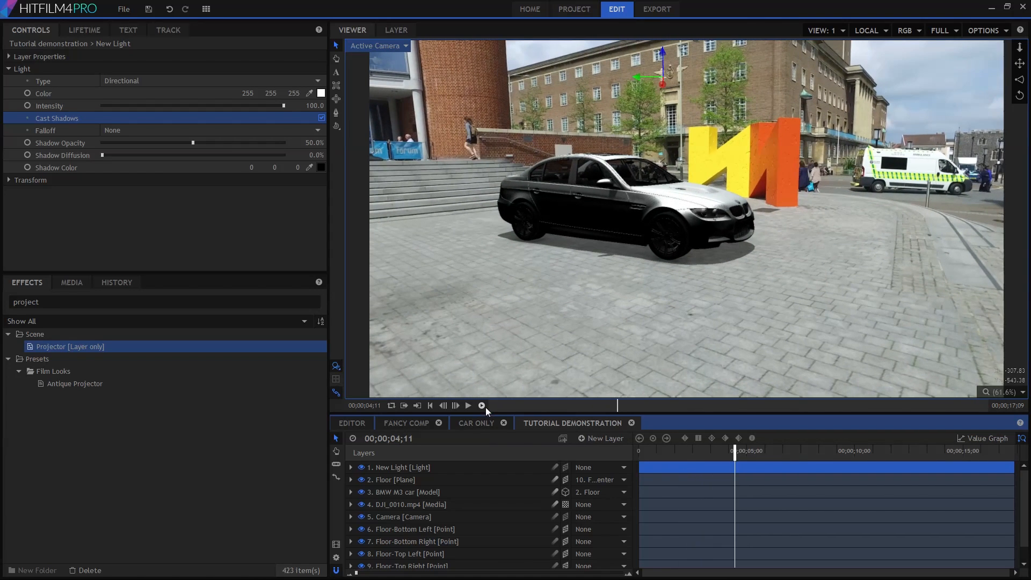
pyautogui.click(486, 406)
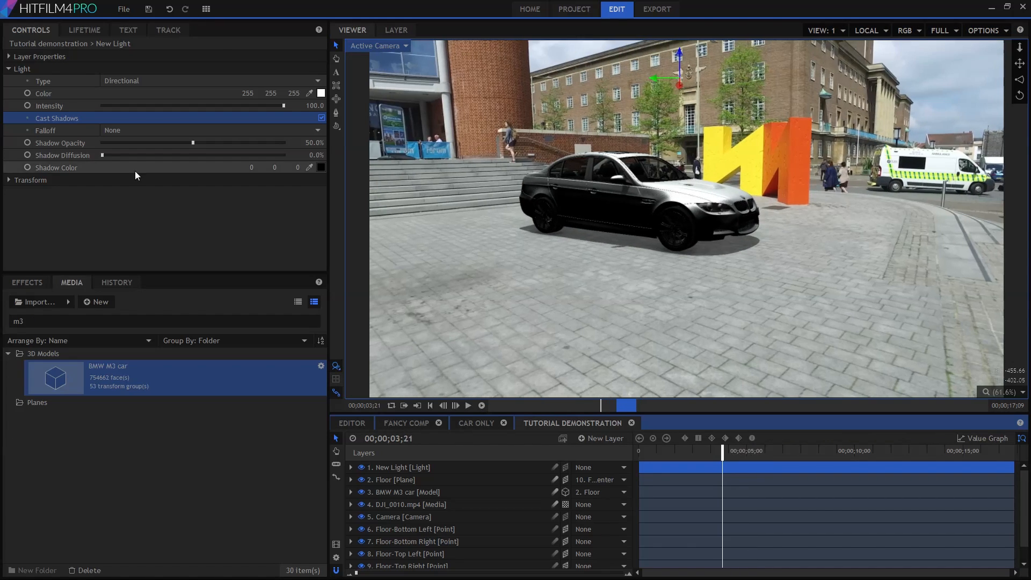
# Step: Position the directional light at 1200, 2000, 3800 and check the lighting along the footage up to 00;00;09;17
pyautogui.click(23, 181)
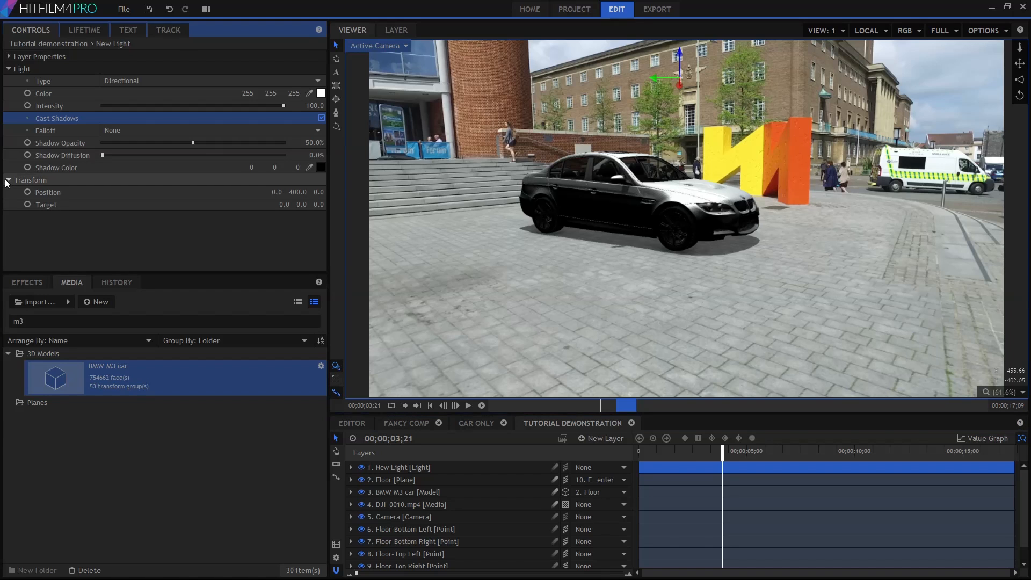
pyautogui.write('1200')
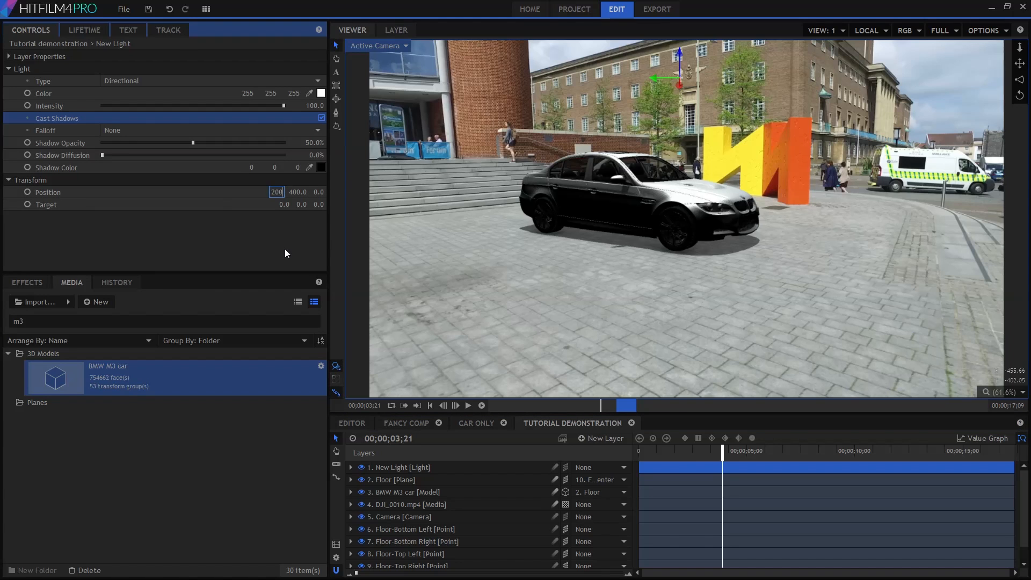
pyautogui.press('Tab')
pyautogui.write('200')
pyautogui.write('0')
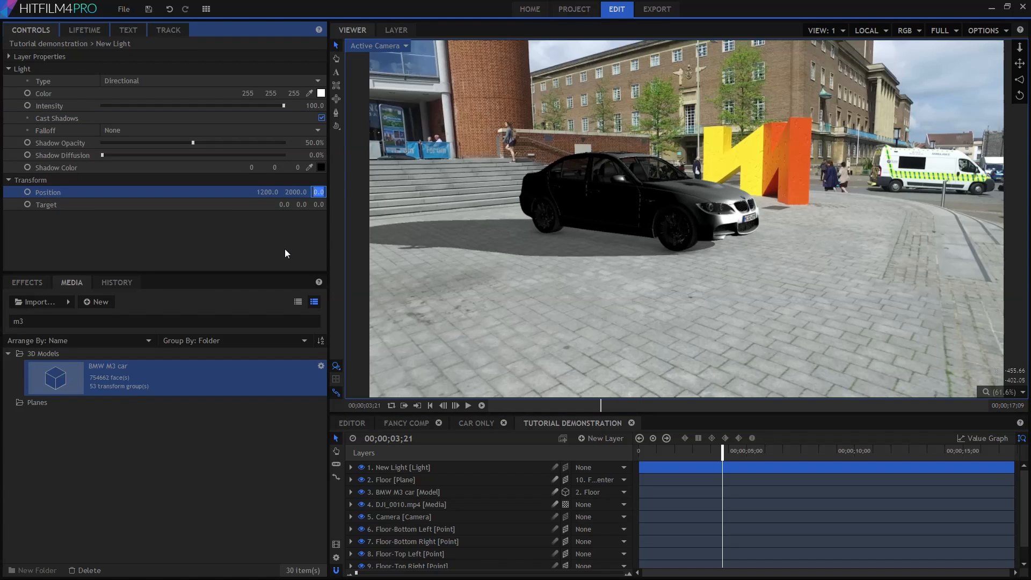
pyautogui.press('Tab')
pyautogui.write('3800')
pyautogui.press('Return')
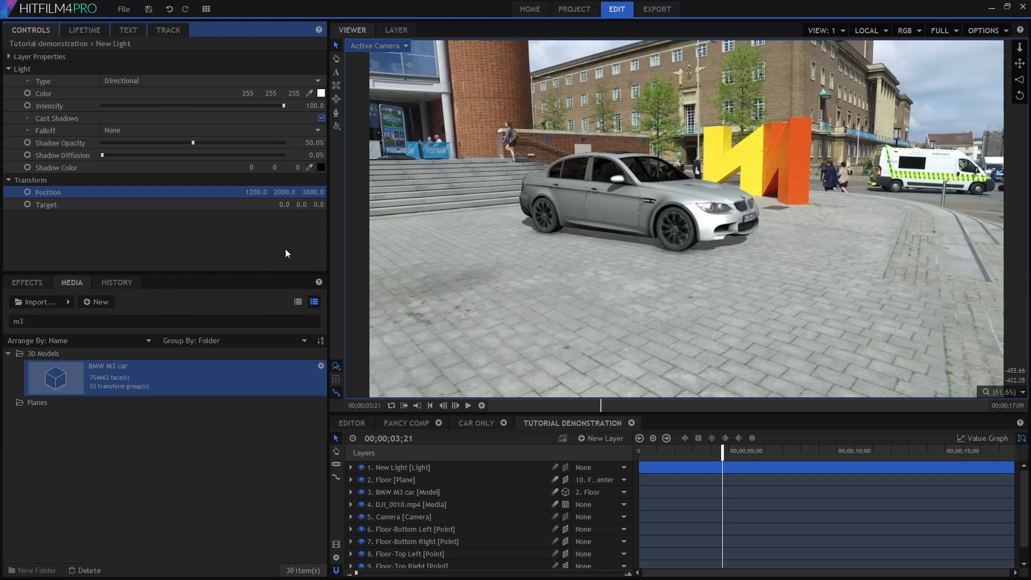
pyautogui.click(665, 453)
pyautogui.moveTo(728, 459); pyautogui.dragTo(850, 457)
pyautogui.click(850, 458)
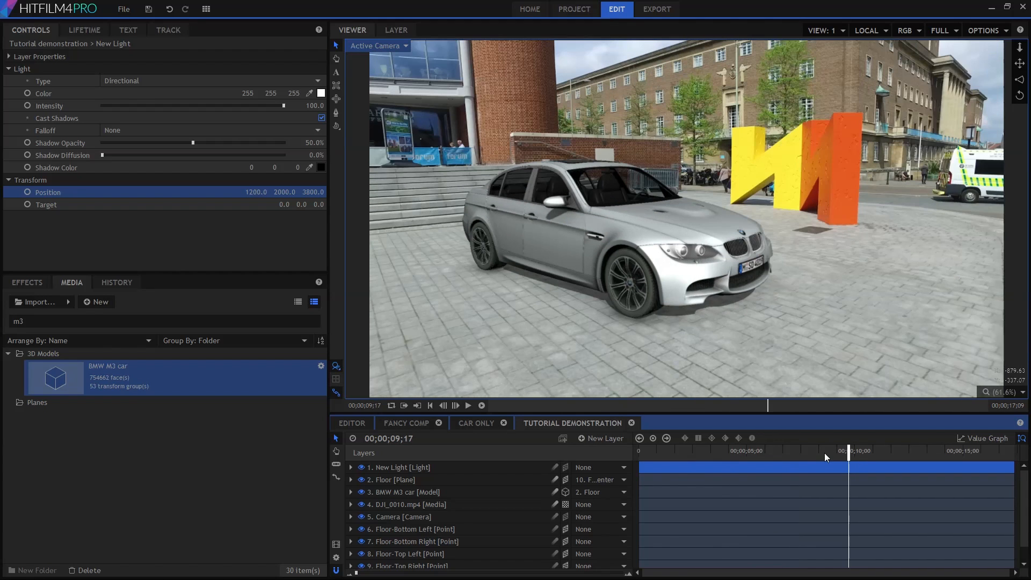
# Step: Set the BMW M3 car's Self Shadow Bias to 5% and check the result at 00;00;13;07
pyautogui.click(433, 494)
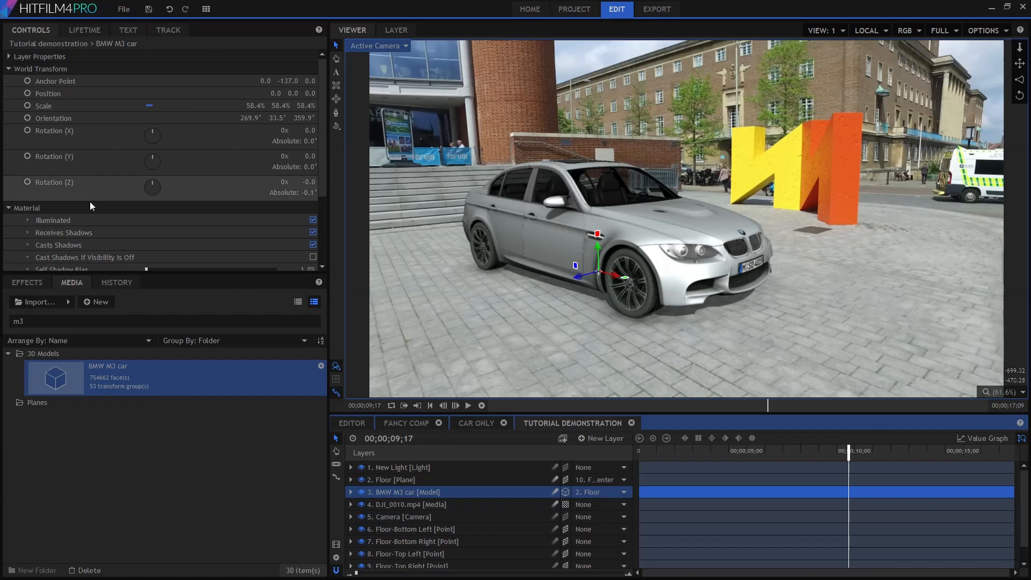
pyautogui.scroll(-3, 57, 198)
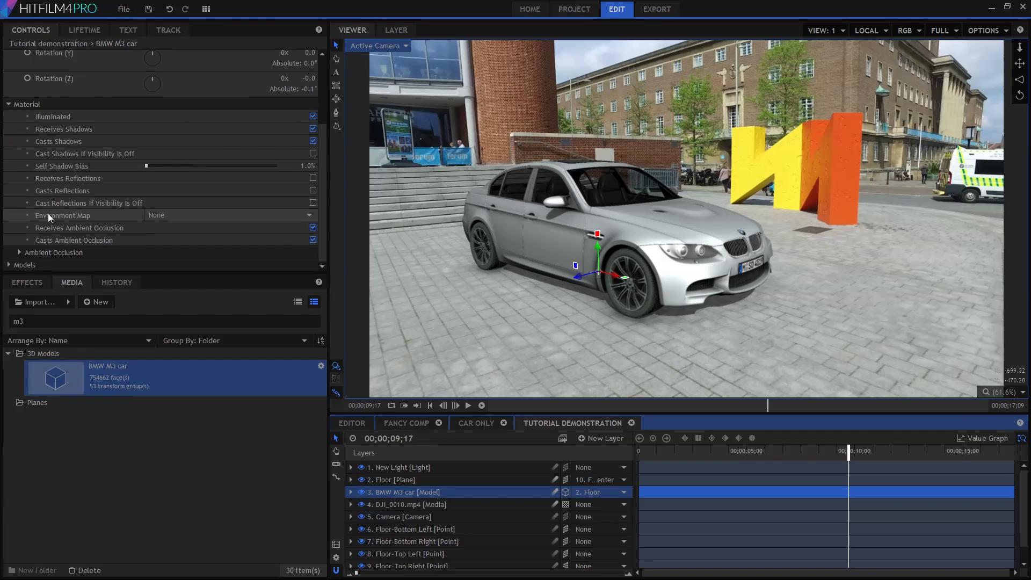
pyautogui.click(310, 166)
pyautogui.write('5')
pyautogui.press('Return')
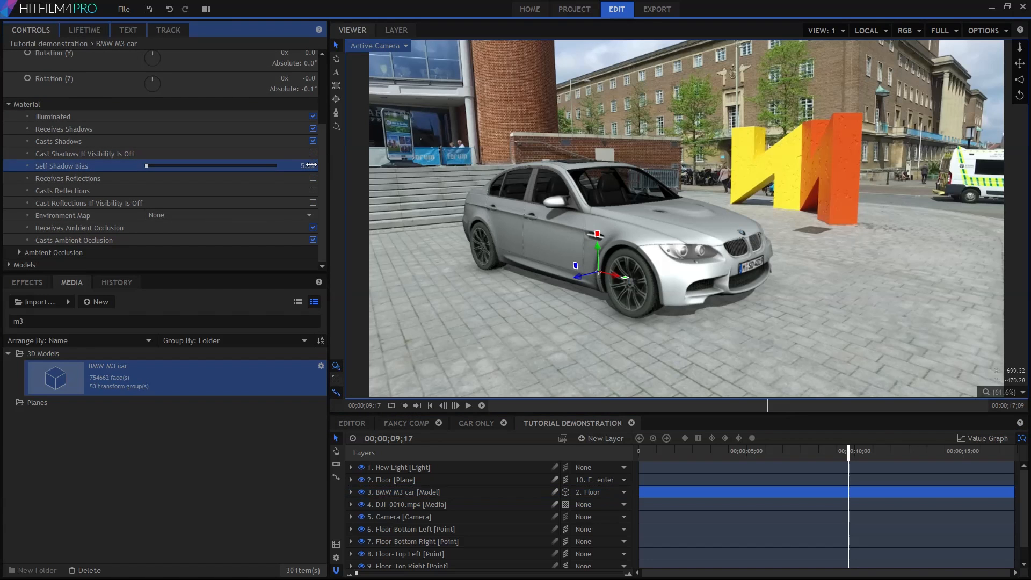
pyautogui.click(926, 452)
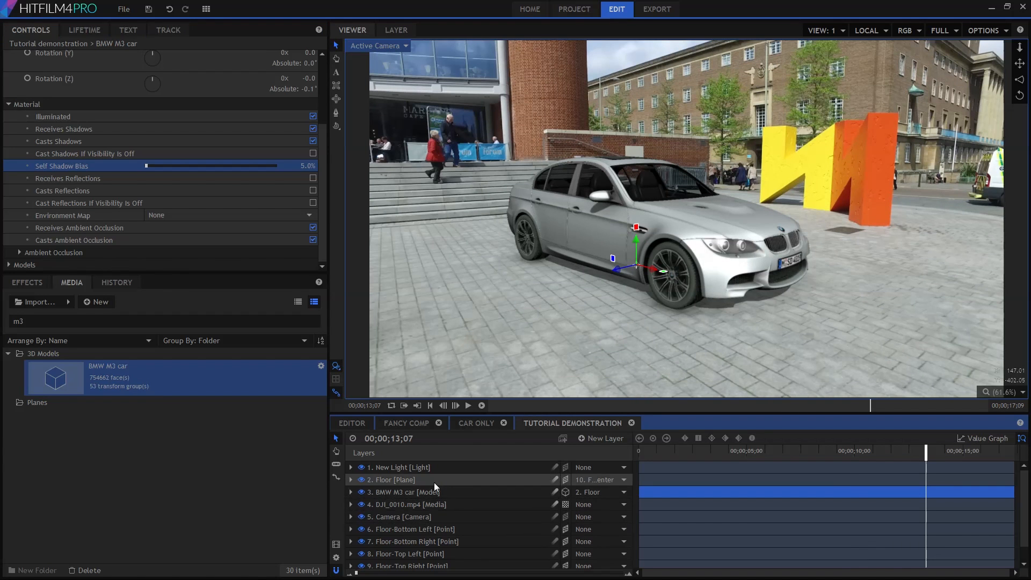
# Step: Set the new light's Shadow Opacity to 65% and its Shadow Diffusion to 14%
pyautogui.click(431, 469)
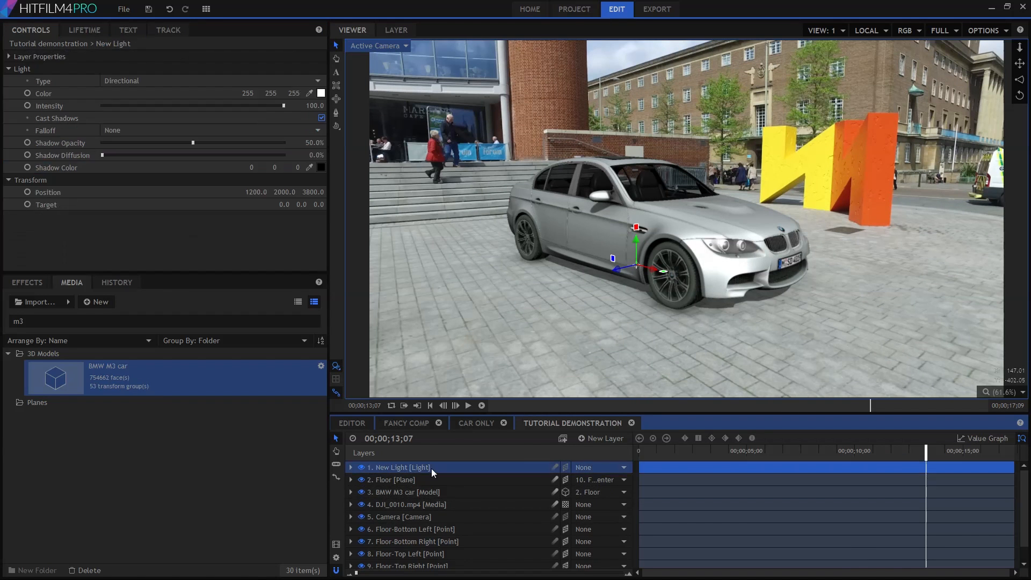
pyautogui.click(221, 142)
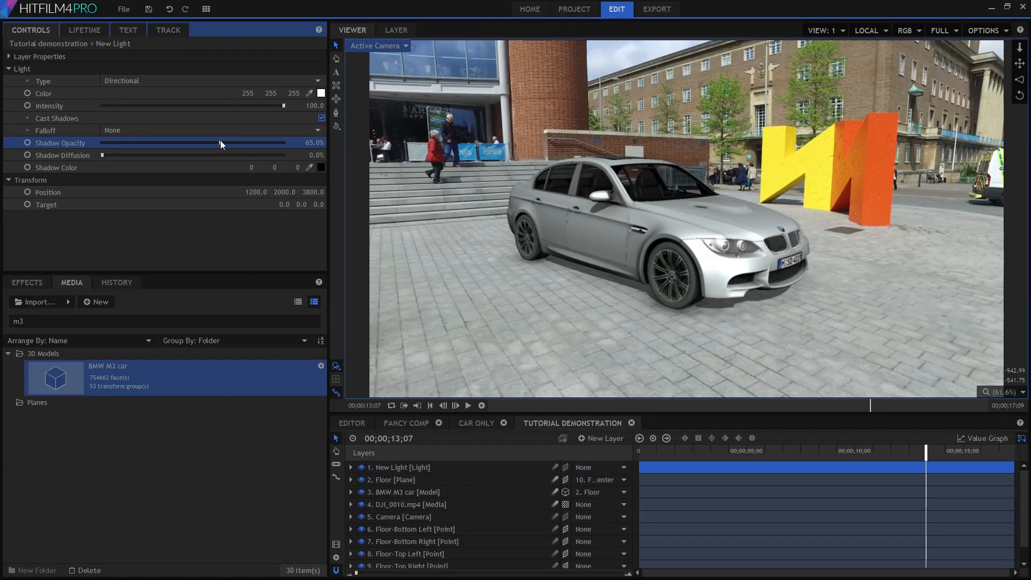
pyautogui.click(129, 156)
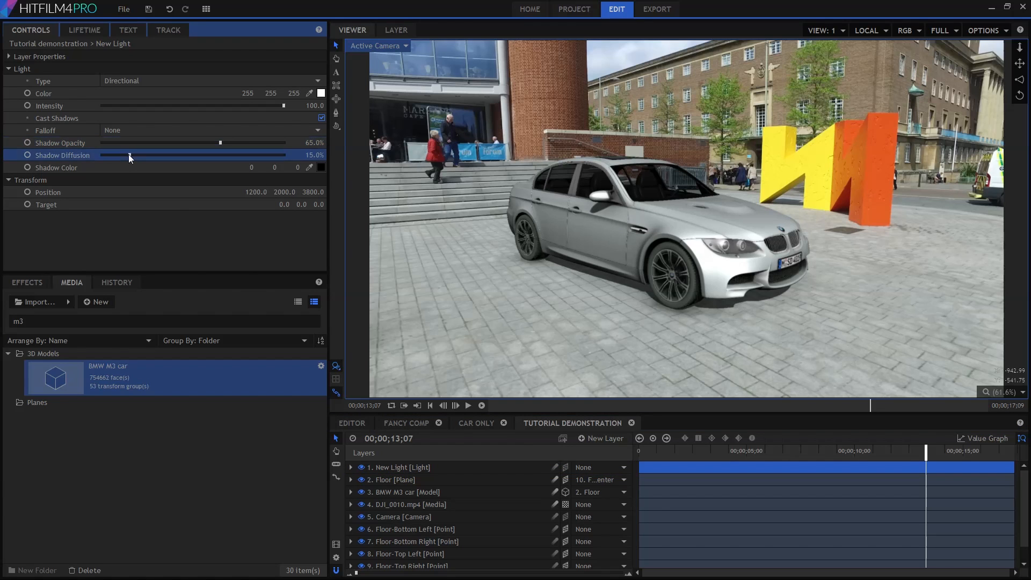
pyautogui.moveTo(126, 154); pyautogui.dragTo(126, 155)
# Step: Rotate the BMW M3 car on the floor to a Y orientation of about 54.5° so its front faces the camera more
pyautogui.click(415, 493)
pyautogui.moveTo(660, 274); pyautogui.dragTo(654, 275)
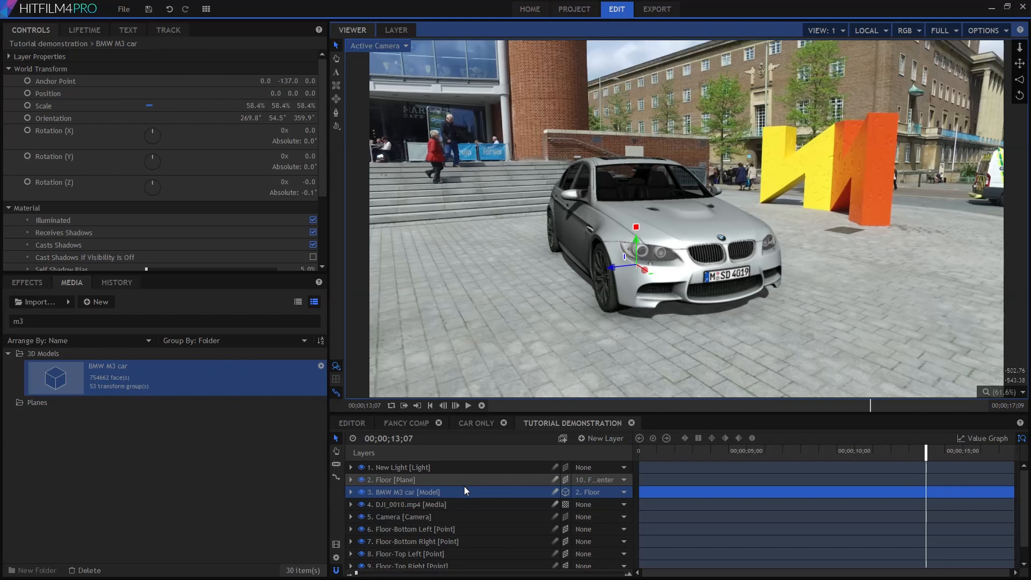
# Step: Find Prepped env map 2k.png in the project media, add it as the topmost layer and hide that layer
pyautogui.doubleClick(40, 323)
pyautogui.write('env')
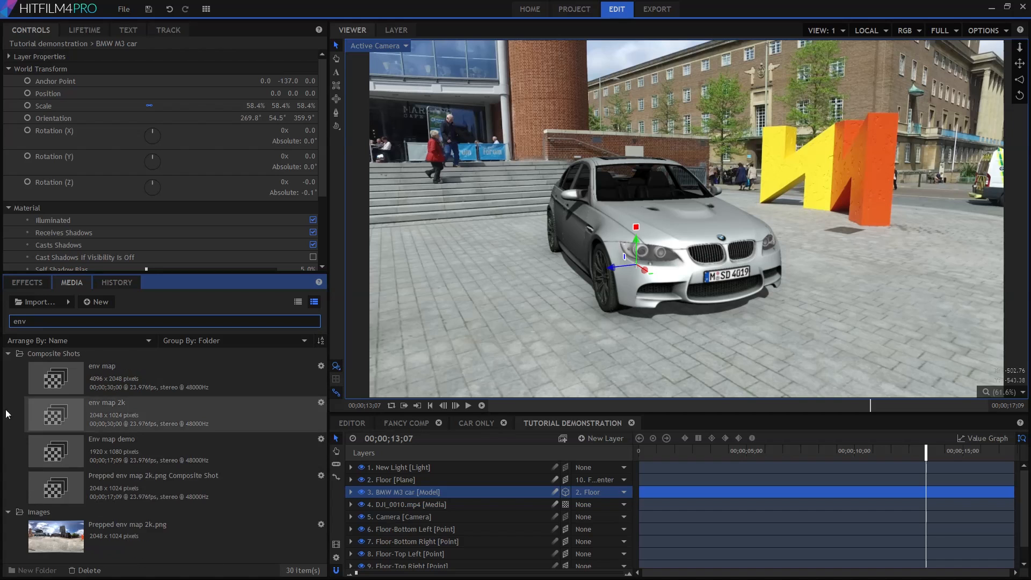
pyautogui.moveTo(85, 532); pyautogui.dragTo(419, 466)
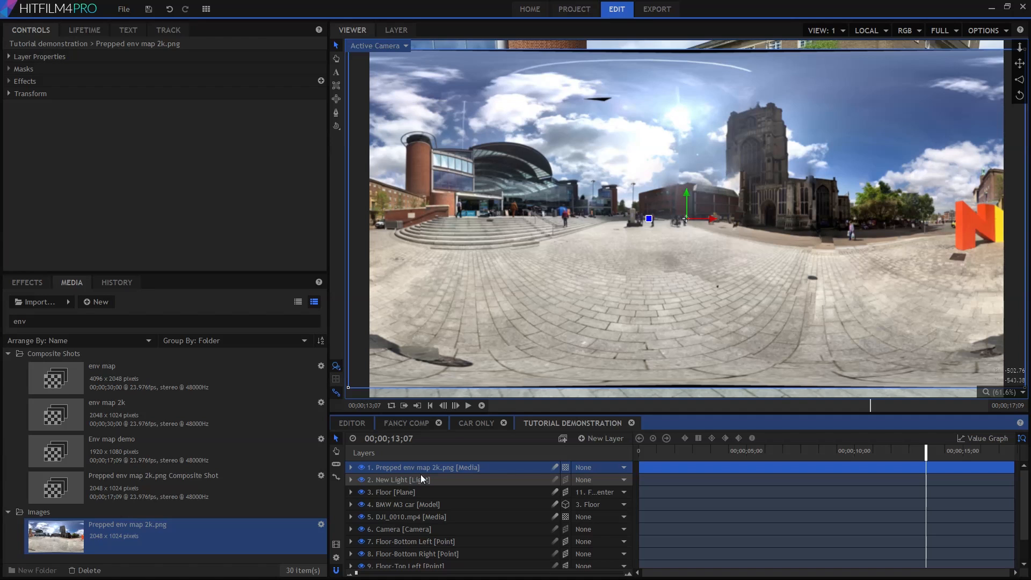
pyautogui.click(362, 467)
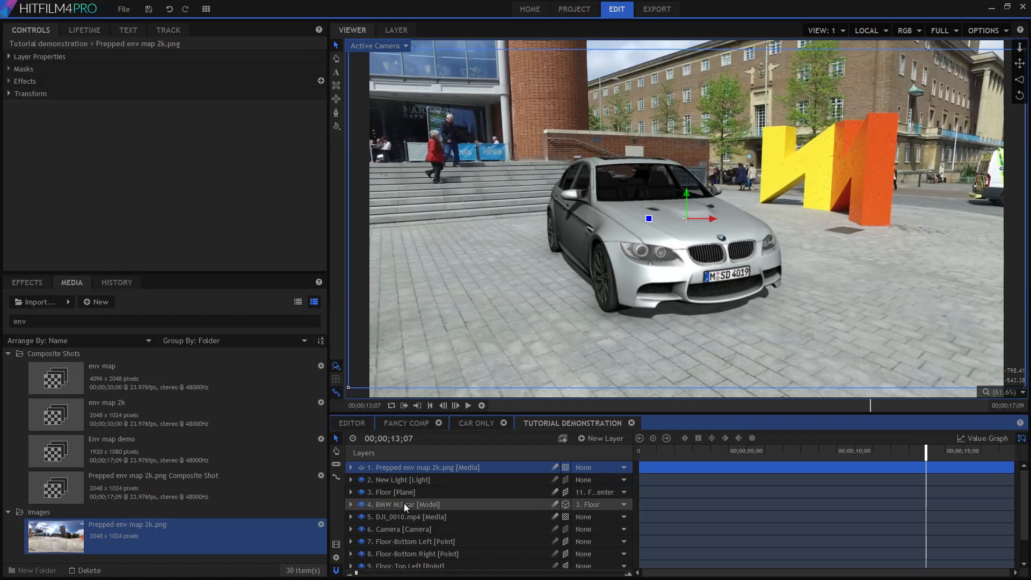
# Step: Set the BMW M3 car's Environment Map to Use Layer with Prepped env map 2k.png as the source layer
pyautogui.click(405, 506)
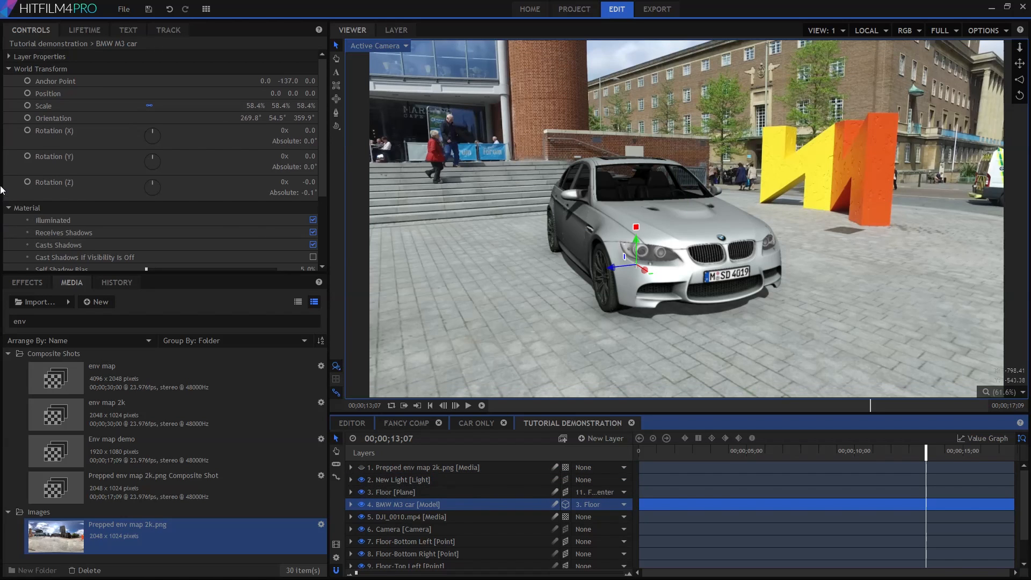
pyautogui.scroll(-3, 11, 184)
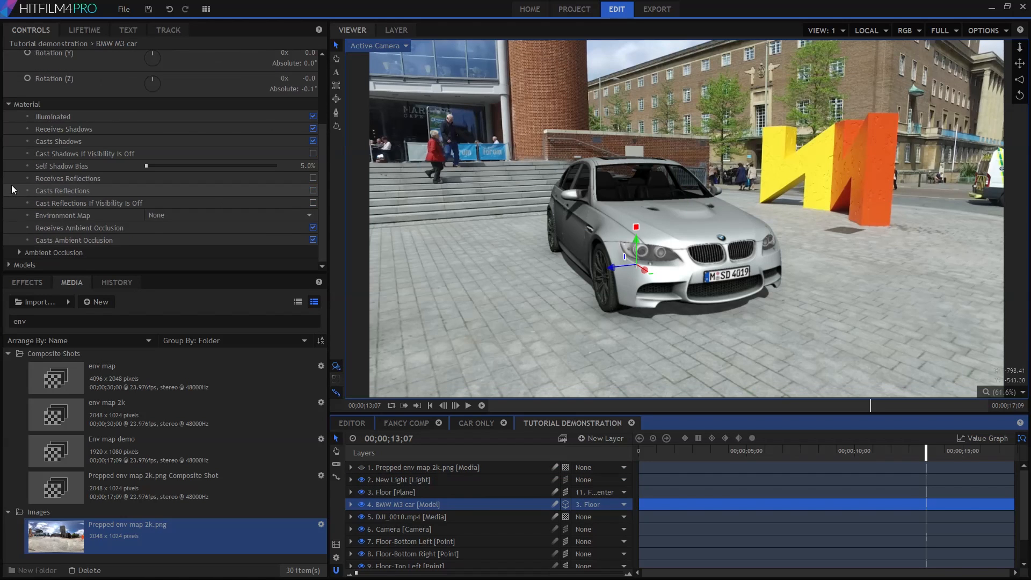
pyautogui.click(191, 215)
pyautogui.click(227, 249)
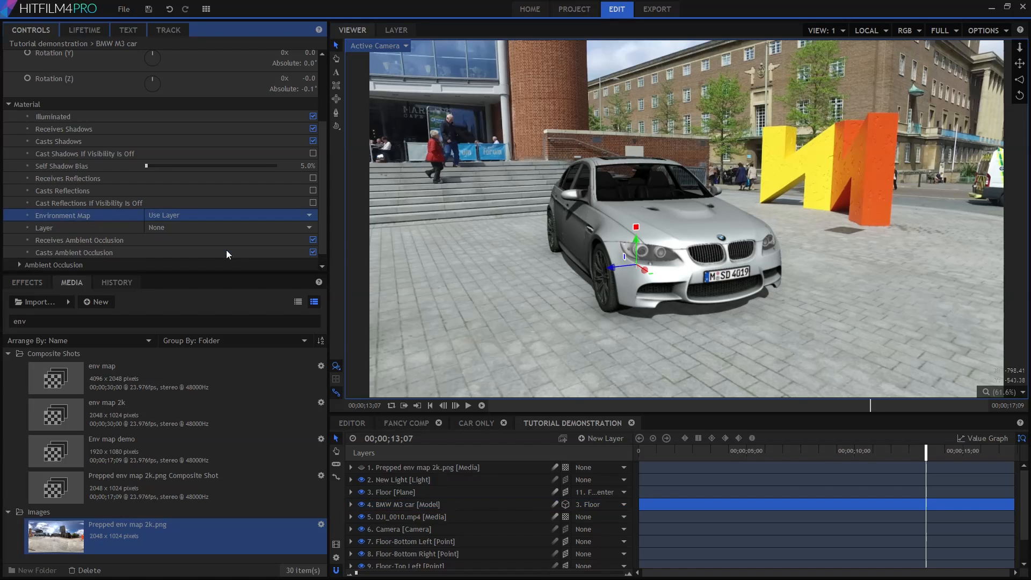
pyautogui.click(207, 228)
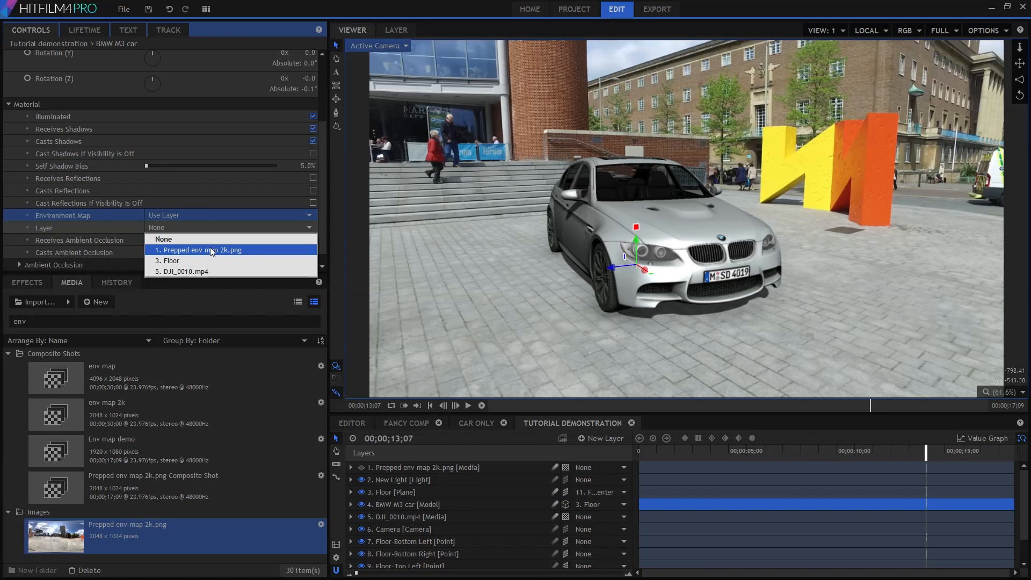
pyautogui.click(211, 250)
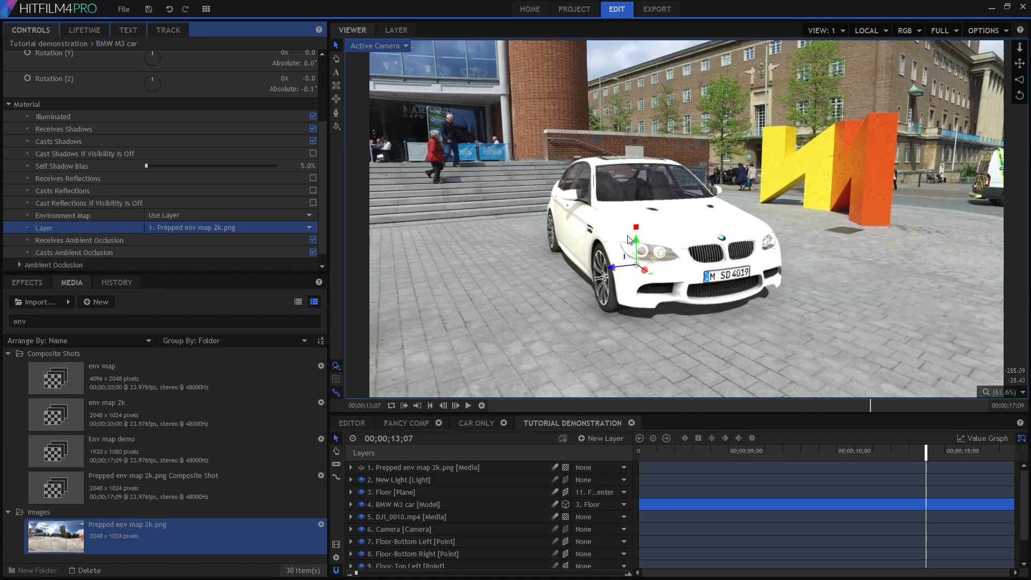
# Step: Lower the new light's Intensity to 30
pyautogui.click(433, 476)
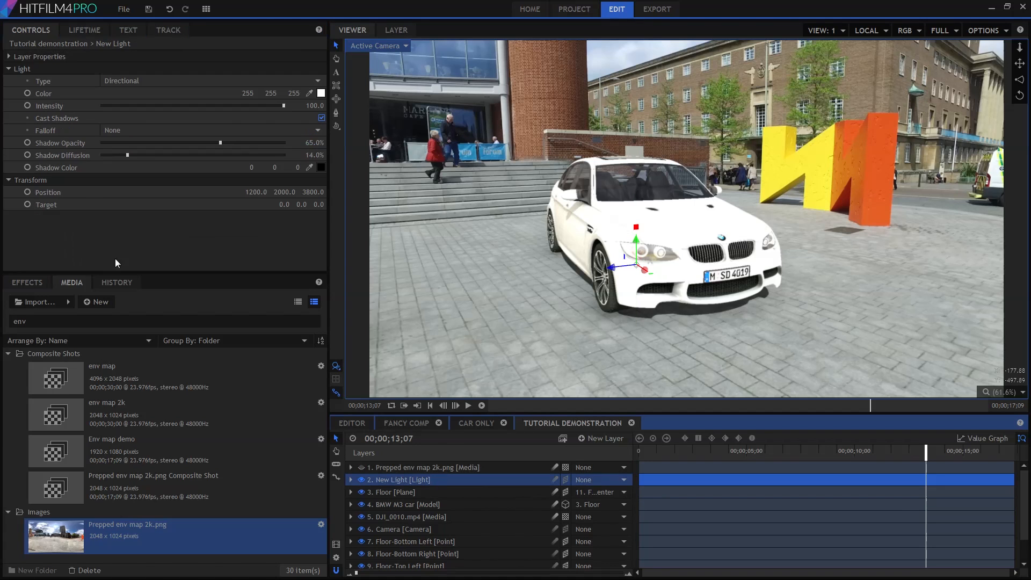
pyautogui.moveTo(283, 104); pyautogui.dragTo(154, 105)
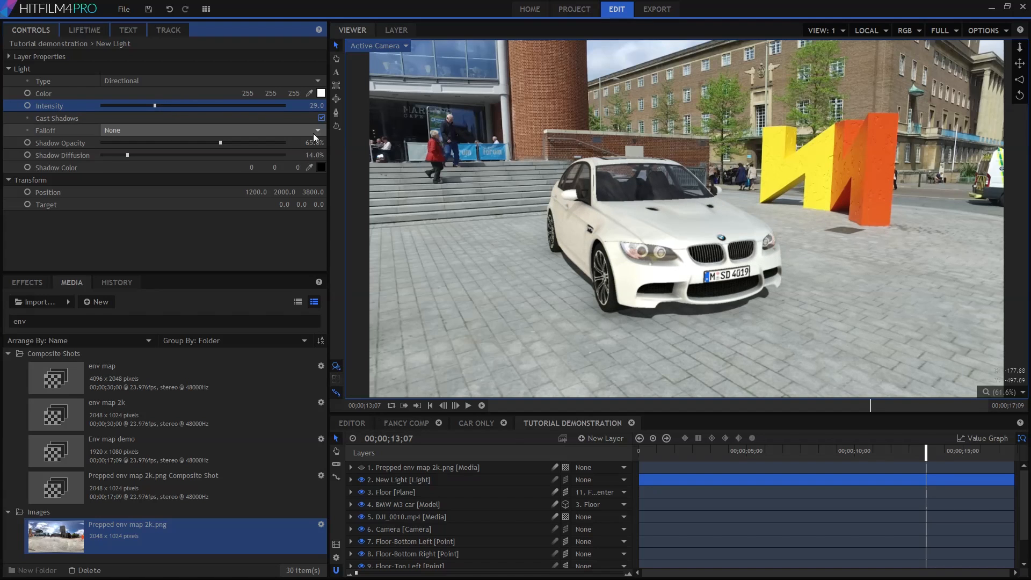
pyautogui.click(314, 107)
pyautogui.write('30')
pyautogui.press('Return')
# Step: Go to 00;00;02;10 and rotate the BMW M3 car to a Y orientation of about 71.2° to check its reflections
pyautogui.click(650, 454)
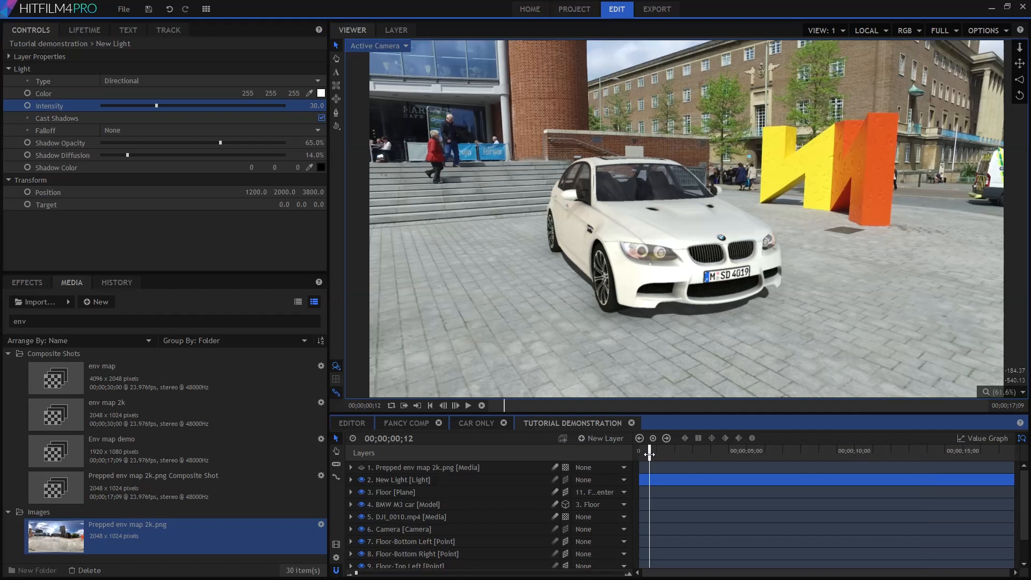
pyautogui.moveTo(649, 454); pyautogui.dragTo(691, 457)
pyautogui.click(661, 224)
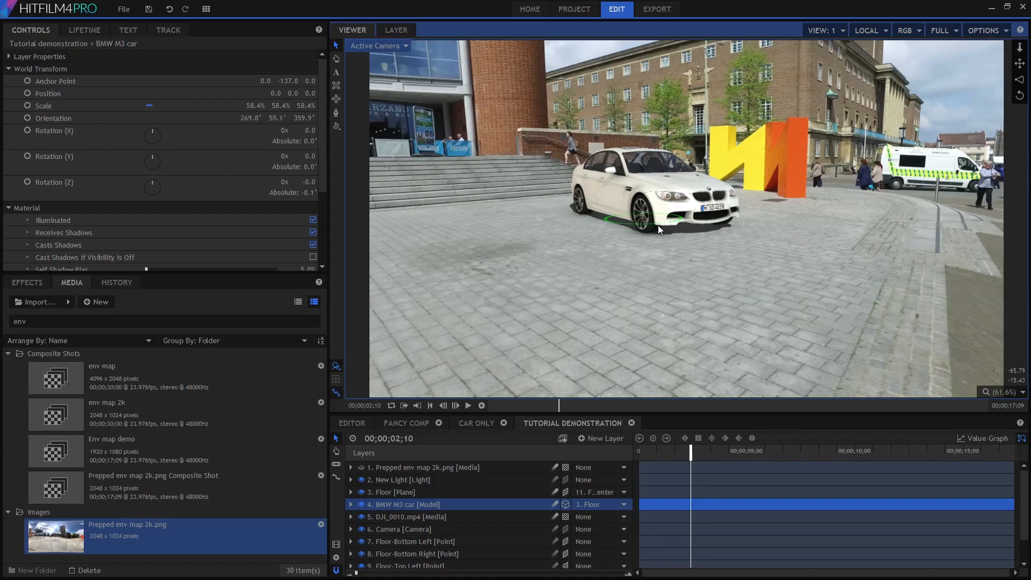
pyautogui.moveTo(653, 227); pyautogui.dragTo(654, 227)
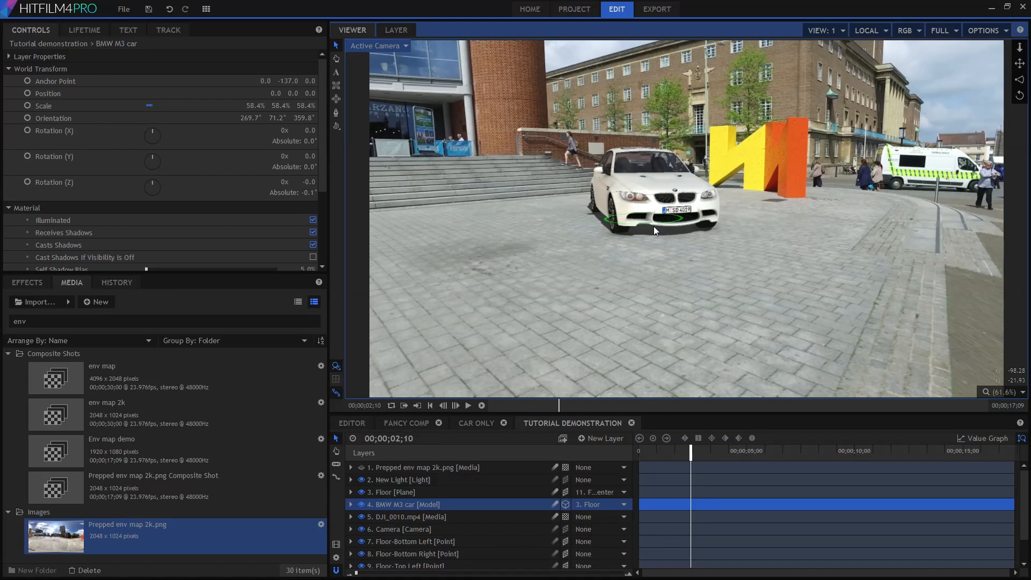